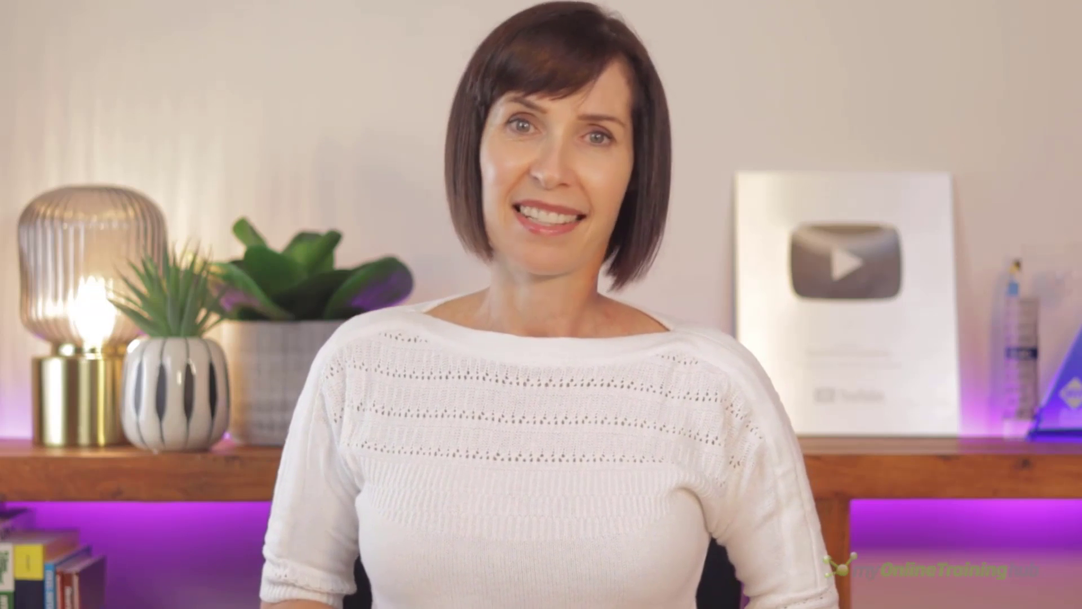
Copy the pivot table in A3:B13 and paste a duplicate starting at cell E3.
left_click_drag(338, 334, 455, 505)
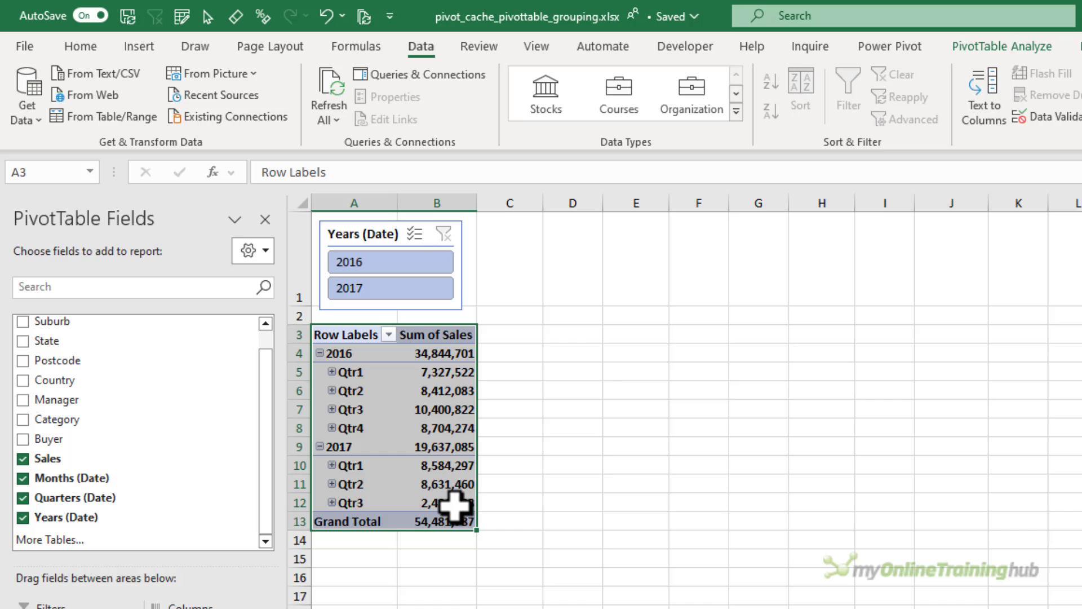
key("ctrl+c")
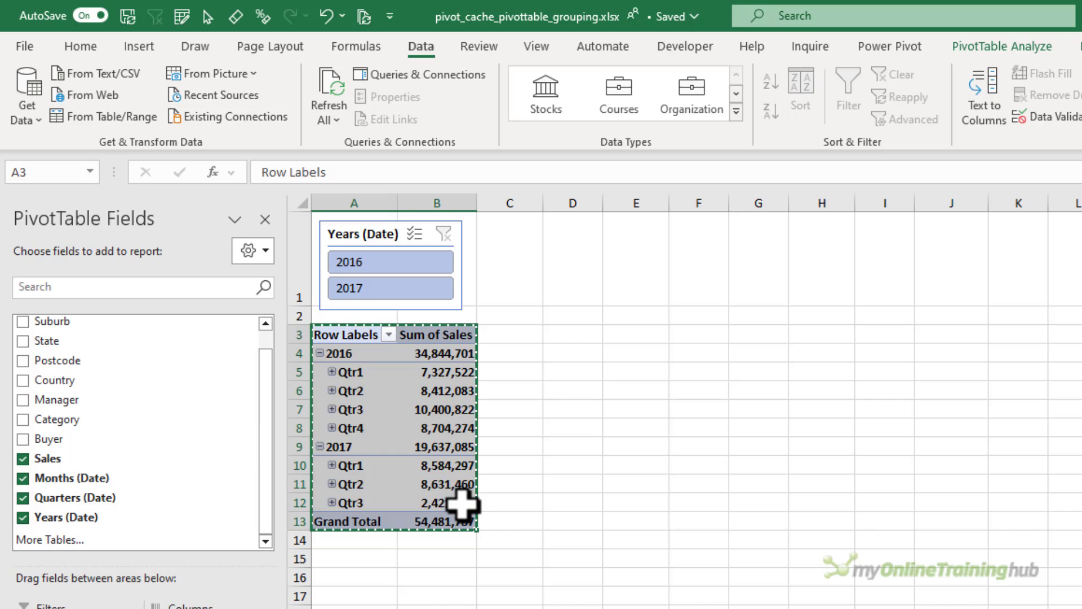
left_click(620, 336)
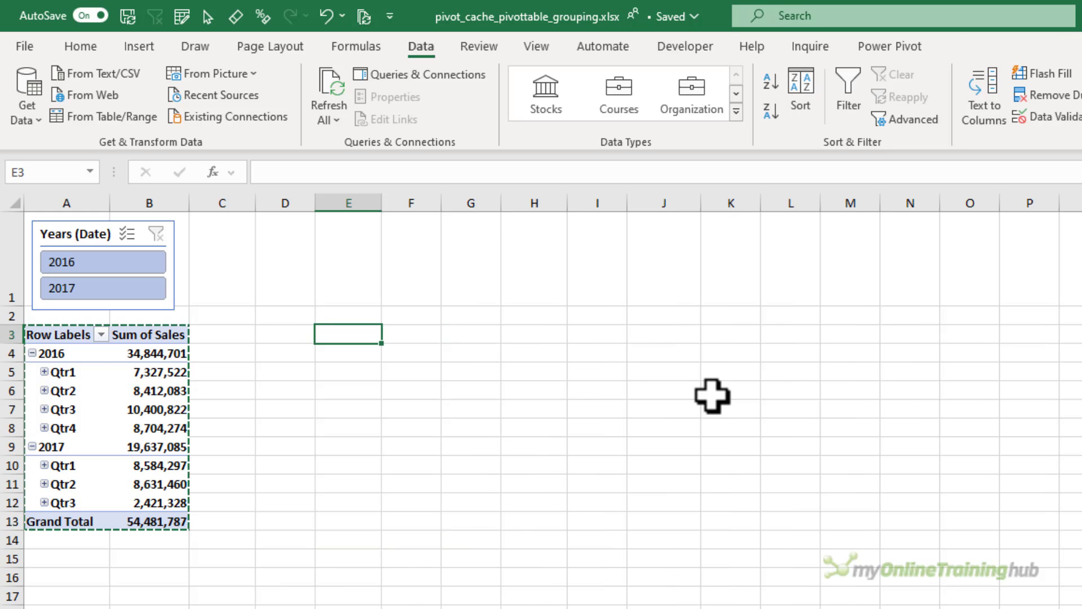
key("ctrl+v")
Change the copied pivot table's values to summarize Sales by Count.
right_click(699, 371)
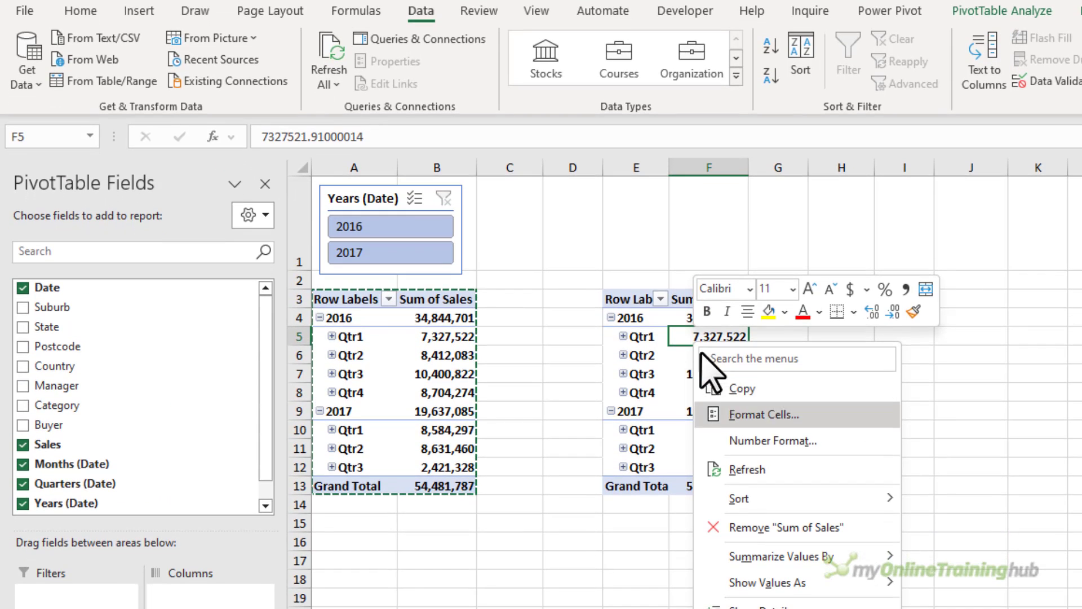
mouse_move(879, 559)
left_click(930, 582)
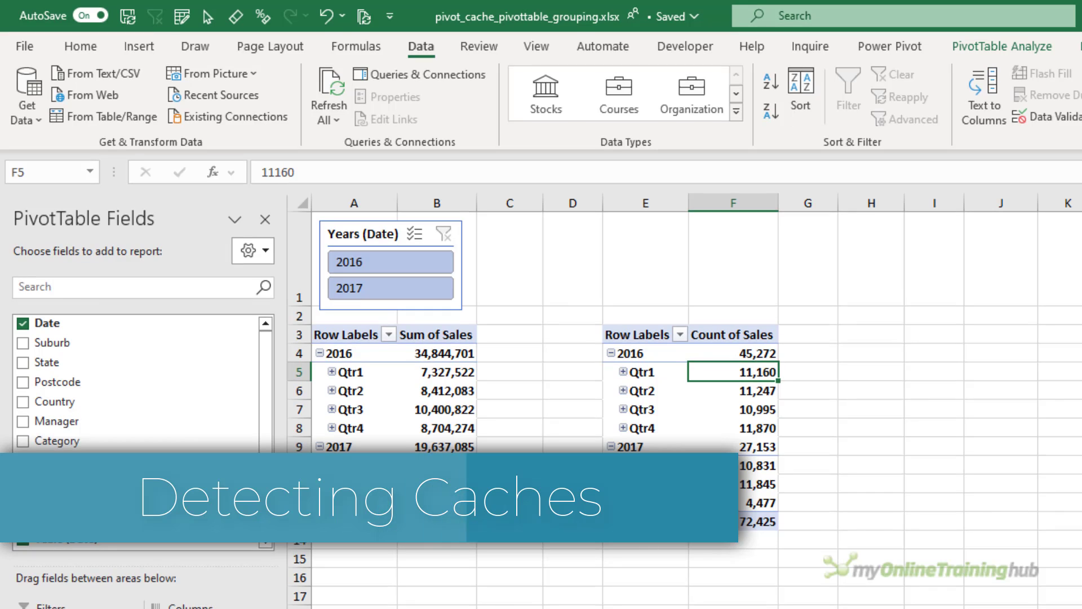
Open the VBA editor's Immediate window and run ?ActiveWorkbook.PivotCaches.Count to check the number of pivot caches.
key("alt+F11")
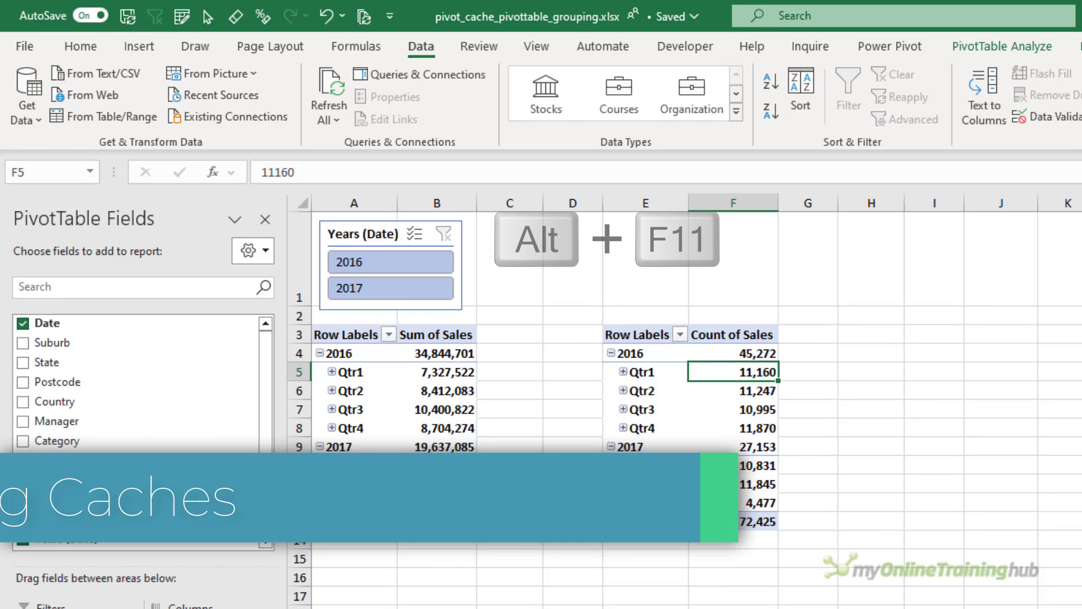
left_click(96, 40)
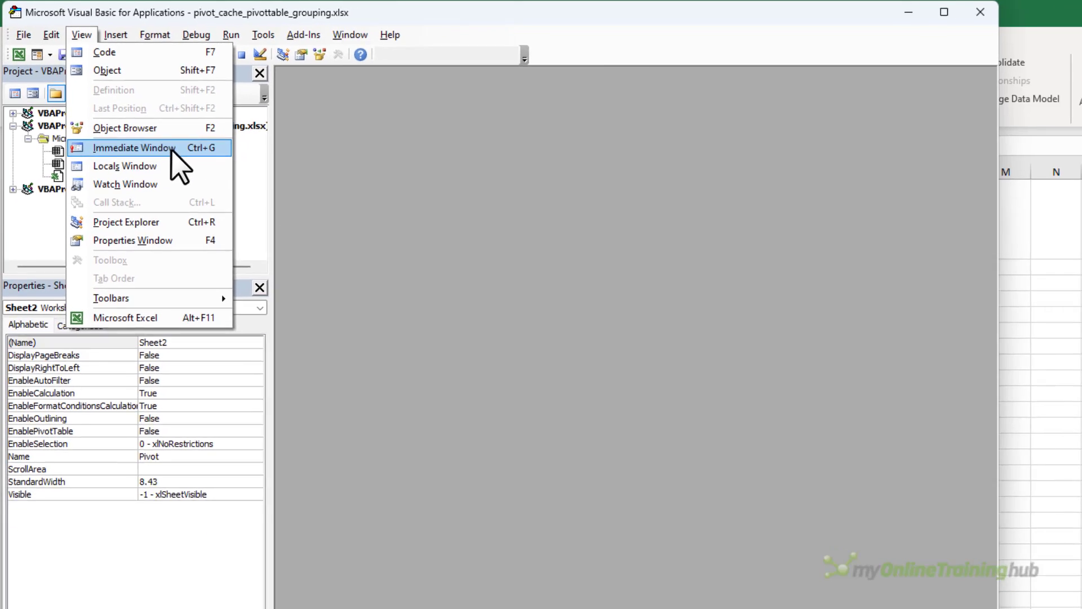
left_click(171, 149)
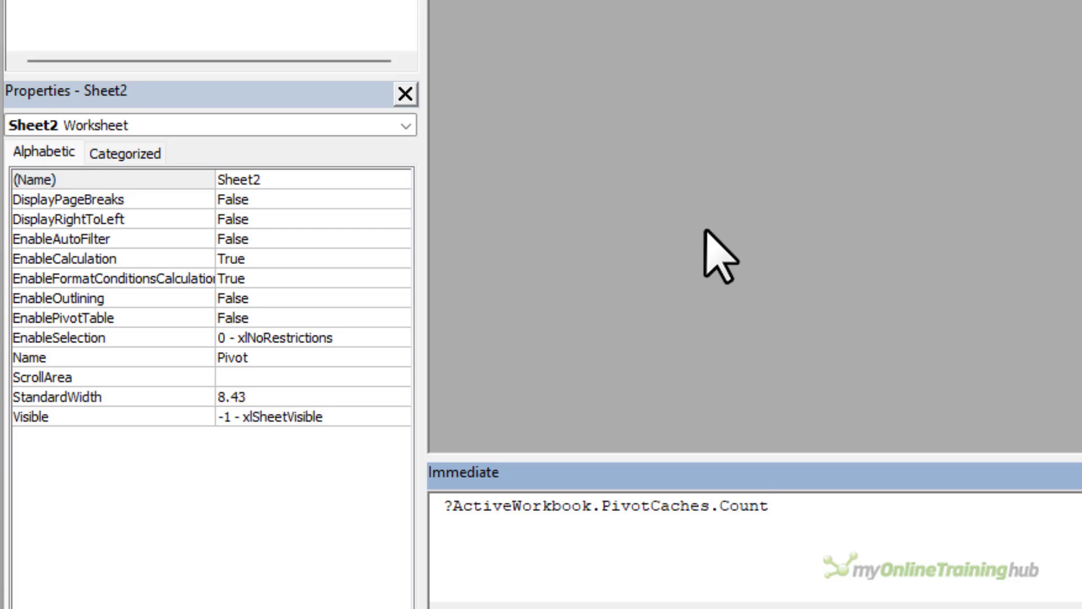
key("Return")
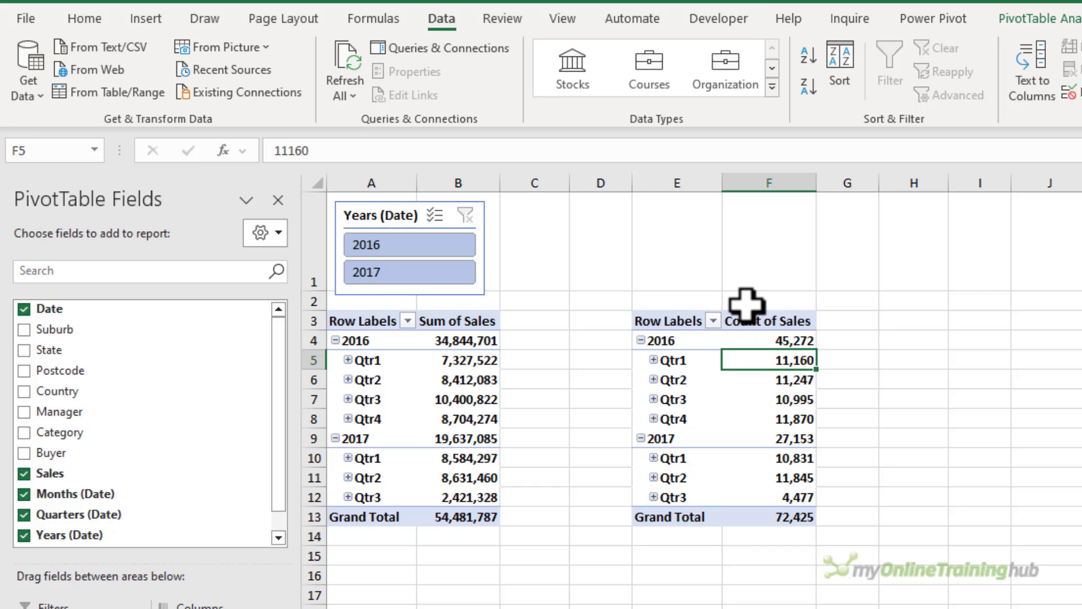
Disconnect the Years (Date) slicer from PivotTable2 in its report connections, keeping only PivotTable1.
right_click(402, 220)
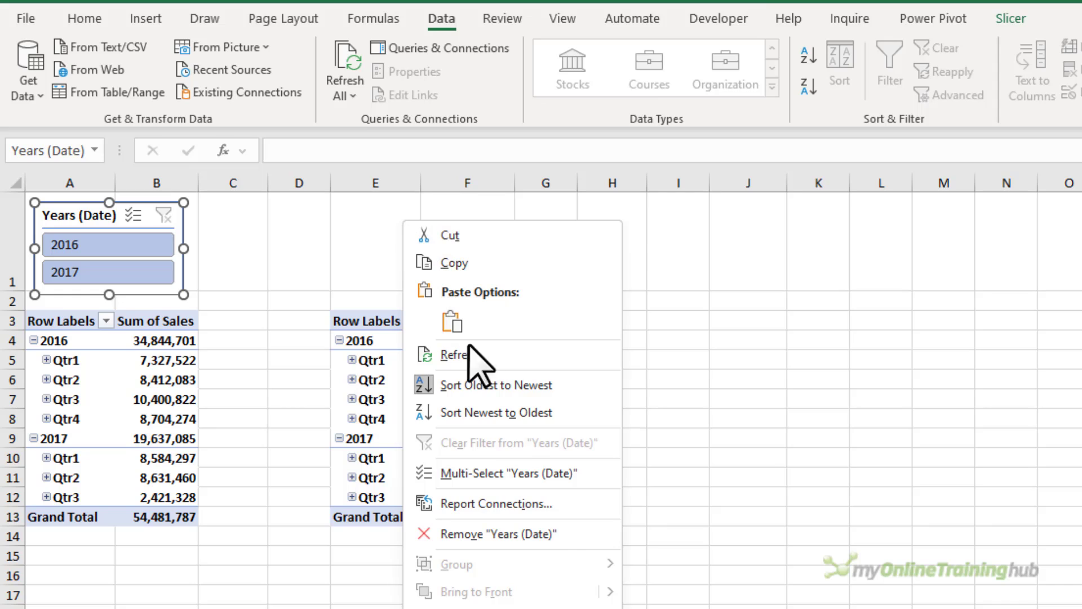
left_click(556, 504)
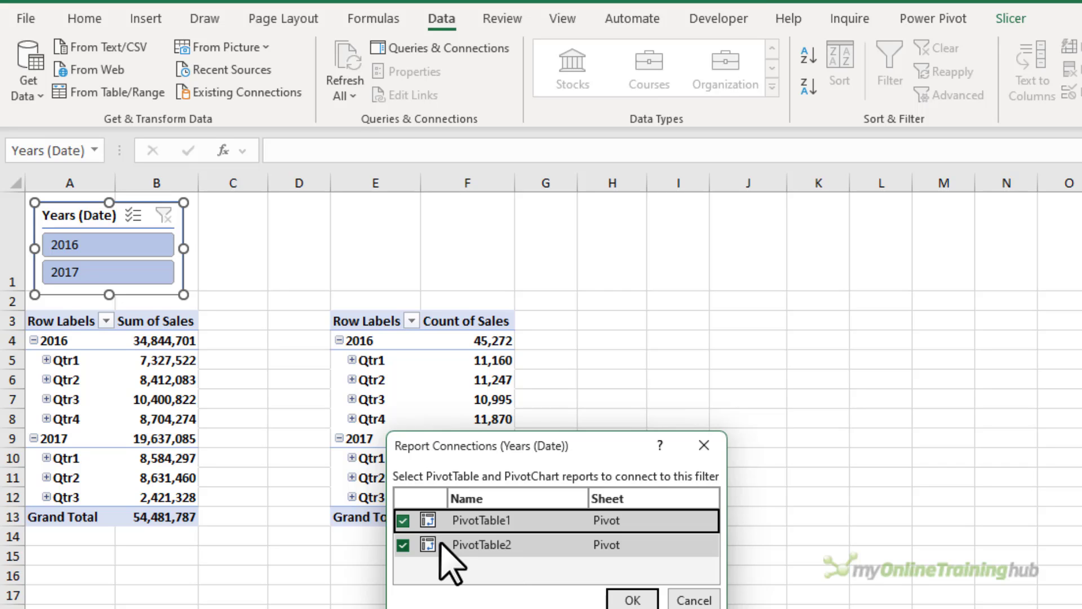
left_click(403, 544)
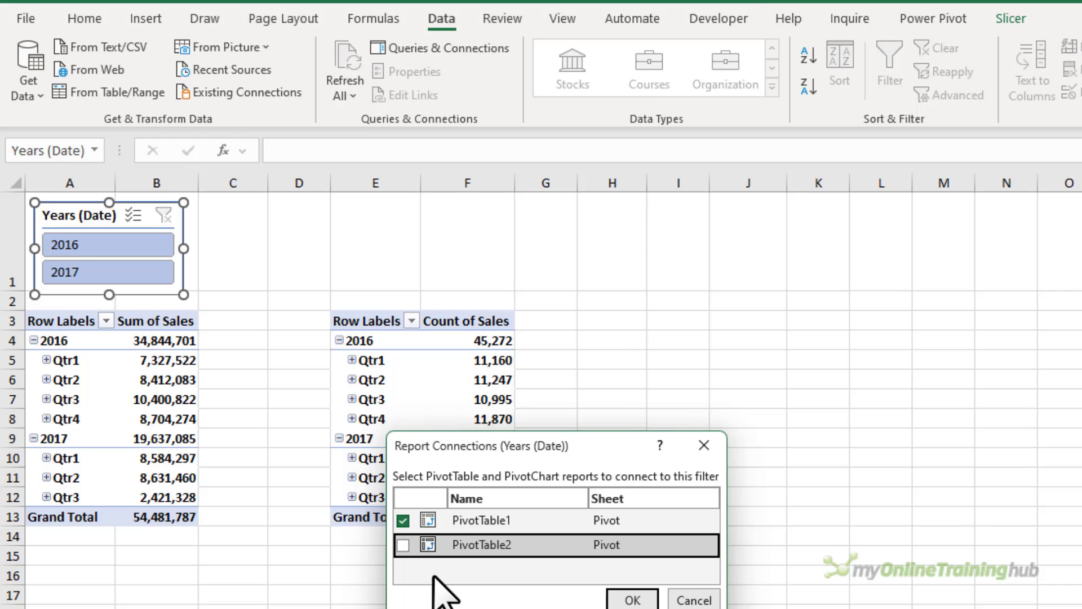
left_click(608, 600)
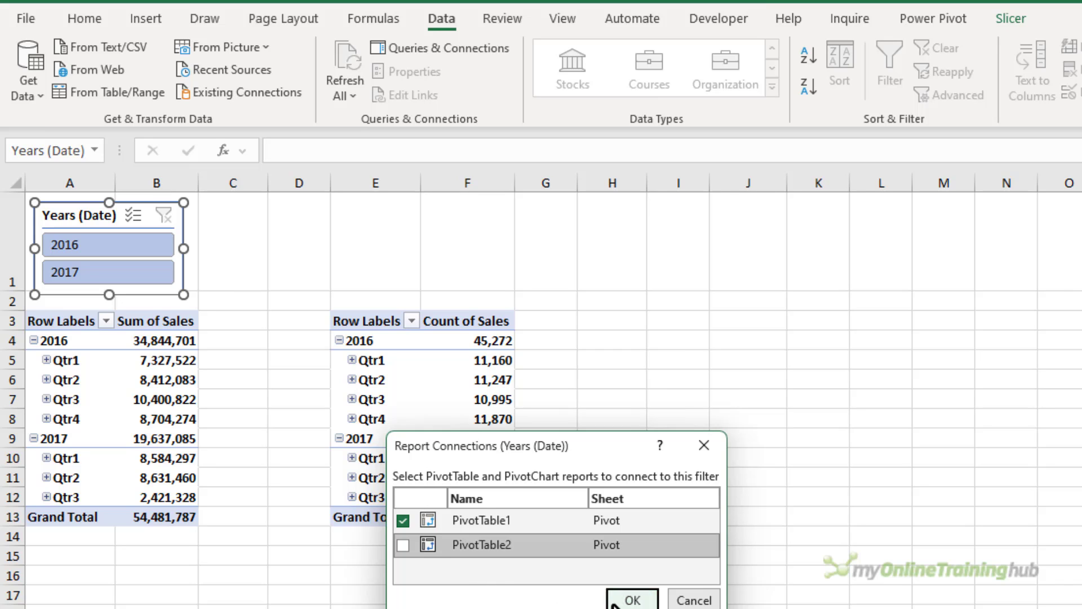
Test the Years (Date) slicer by filtering to single years and then selecting both 2016 and 2017 again.
left_click(90, 272)
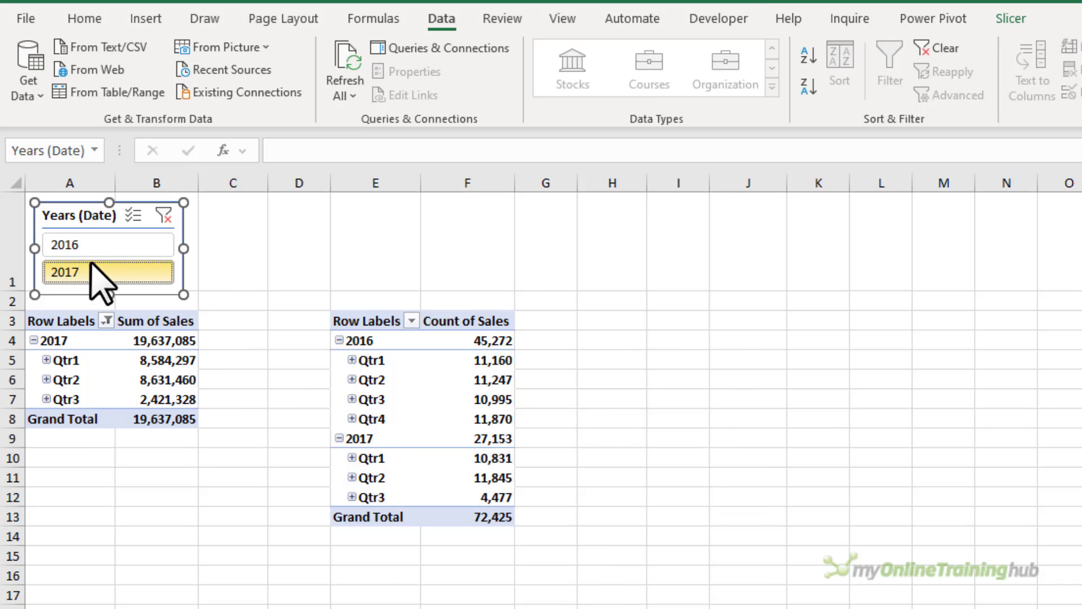
left_click(94, 254)
left_click(97, 272)
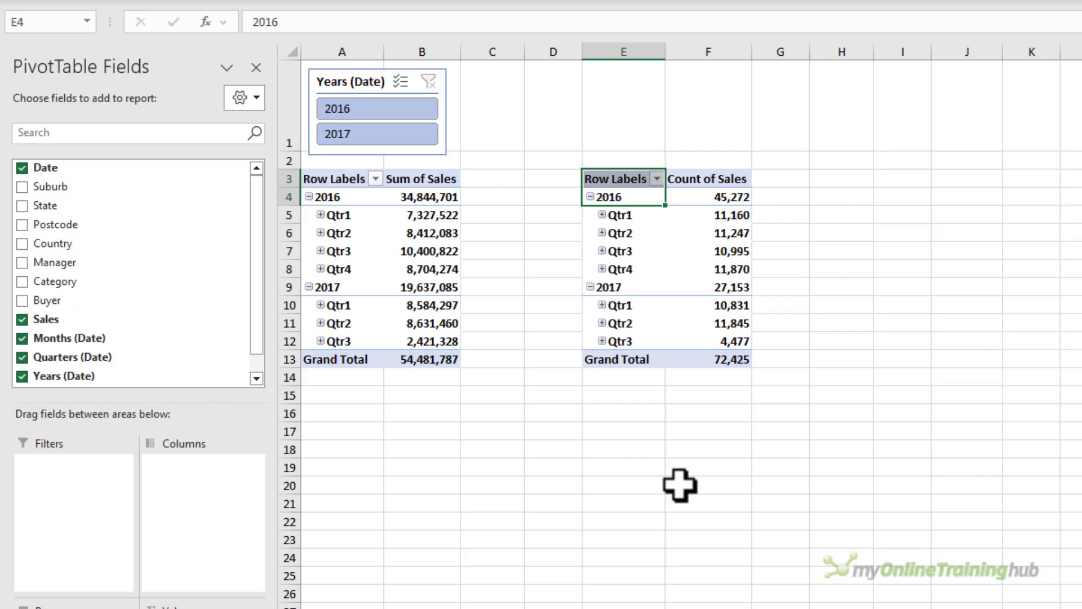
Regroup the first pivot table's dates by Months and Years only, removing Quarters.
right_click(338, 233)
left_click(469, 473)
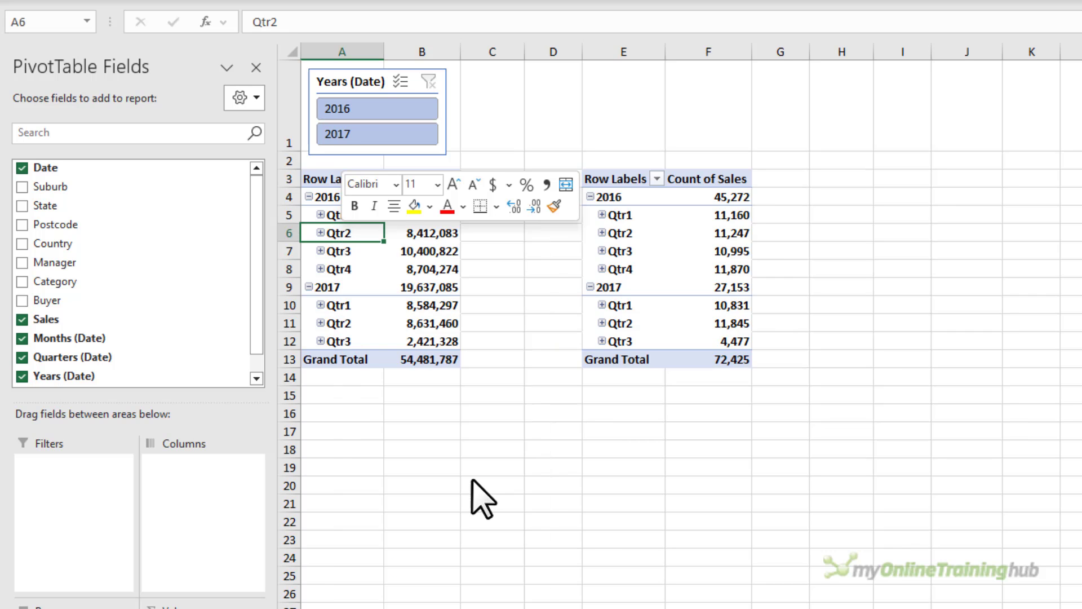
left_click(405, 509)
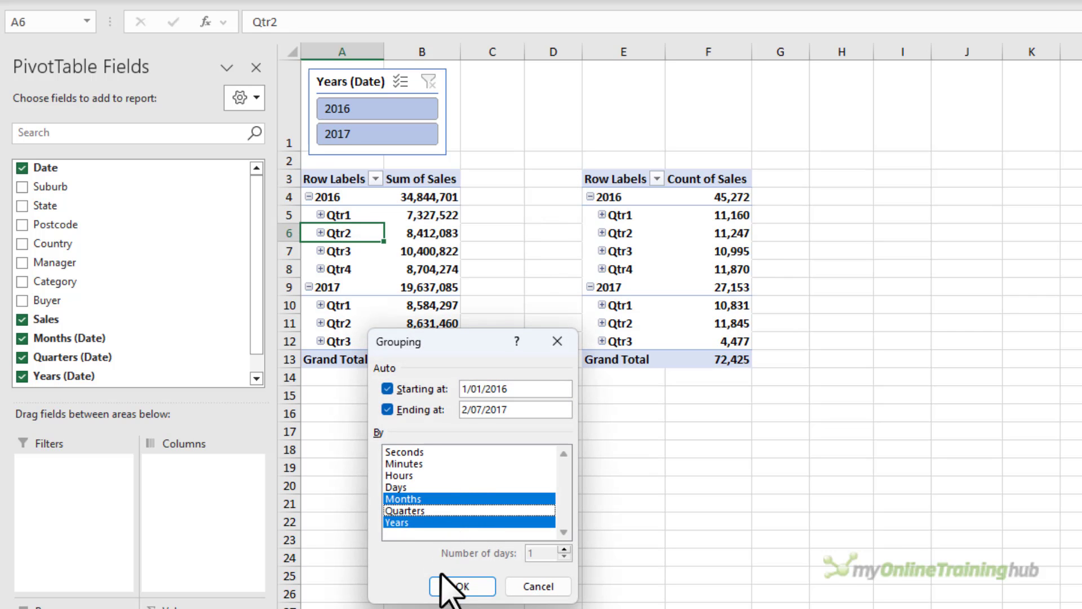
left_click(462, 586)
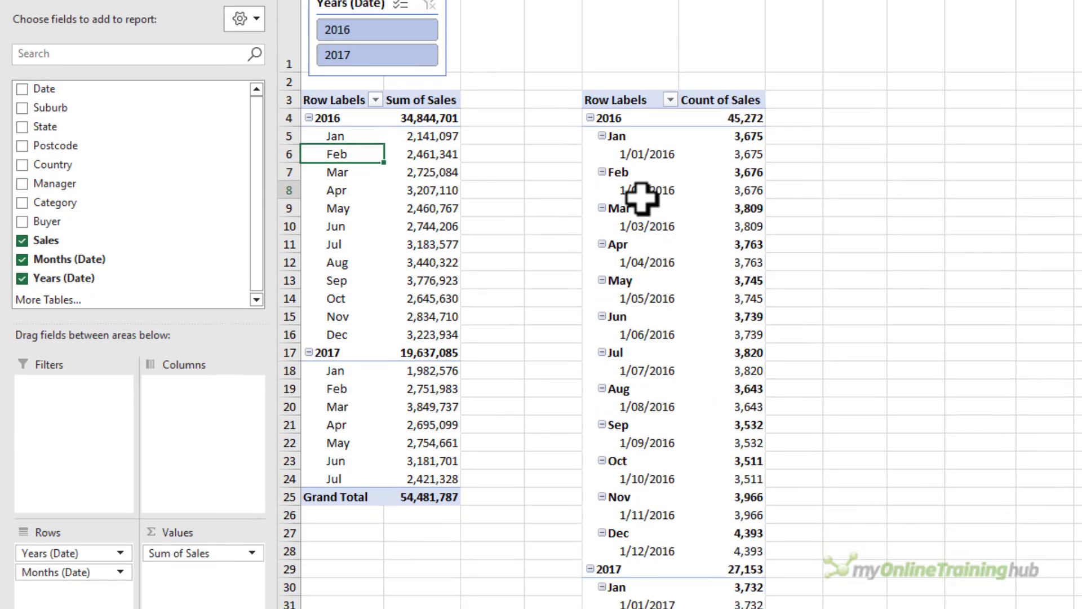
Remove the Date field from the second pivot table's rows.
left_click(642, 270)
left_click_drag(58, 513, 442, 543)
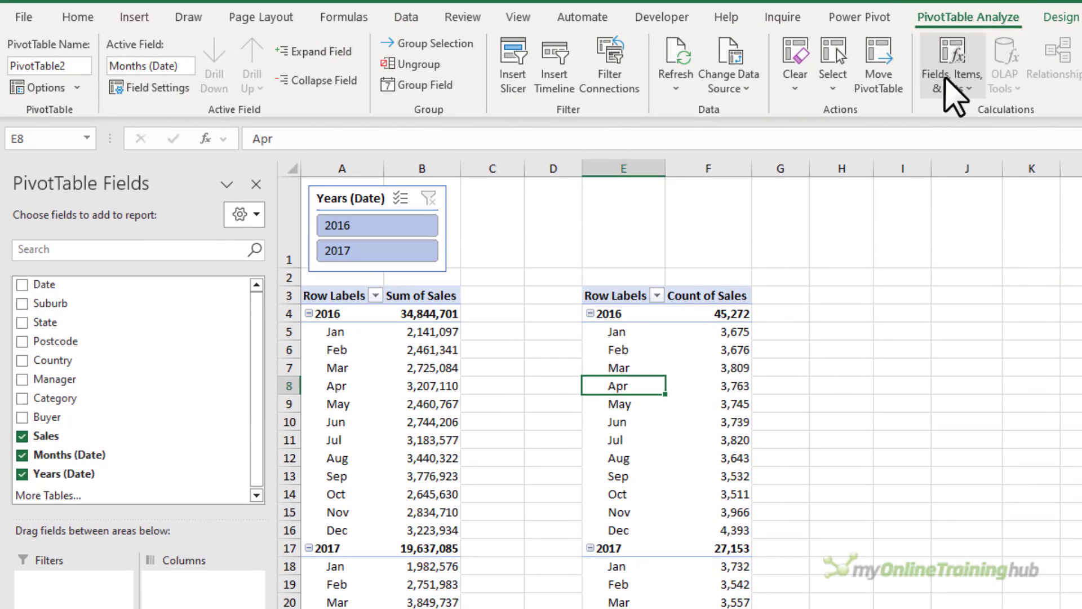
Refresh the first pivot table.
left_click(945, 79)
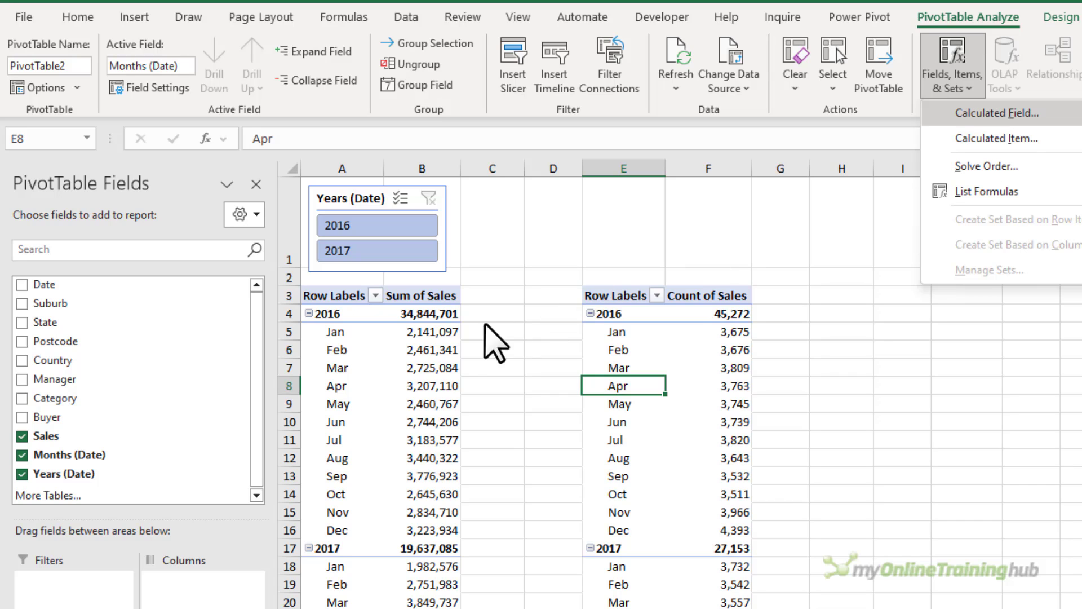
left_click(433, 345)
right_click(433, 345)
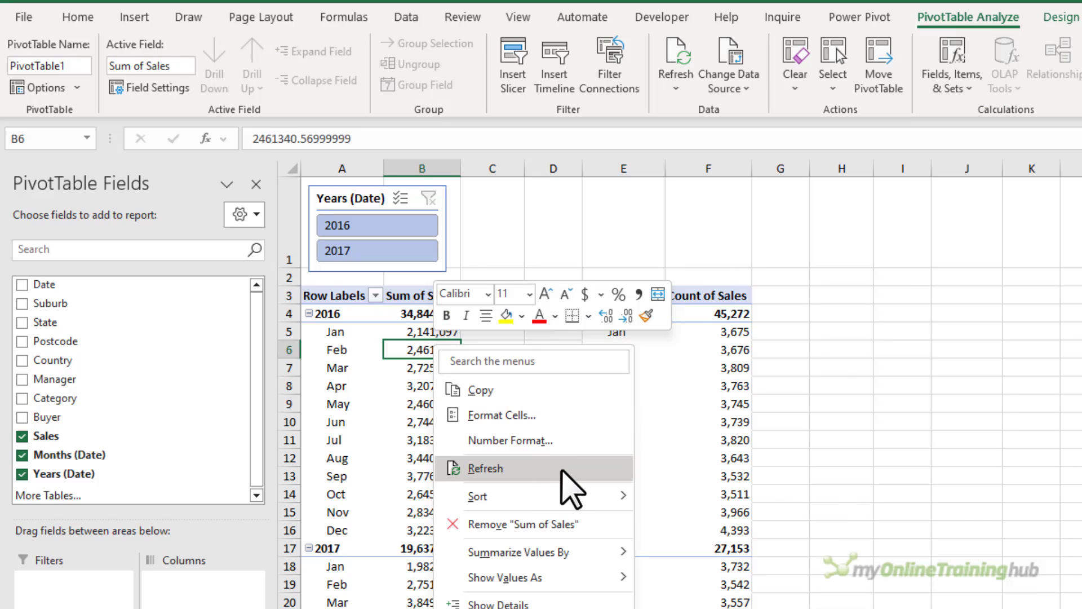
left_click(561, 471)
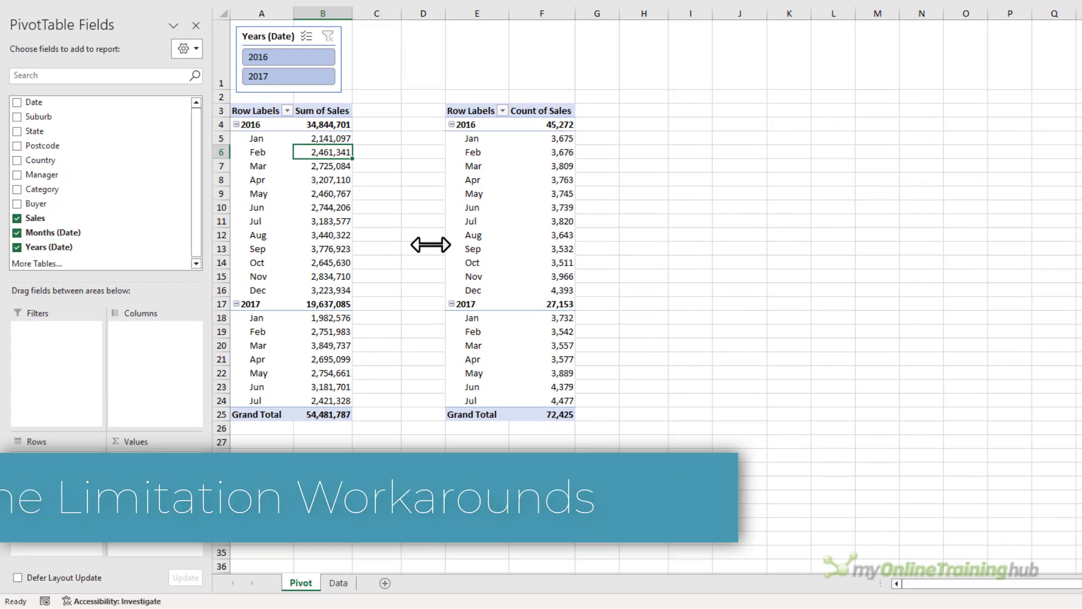
Open the PivotTable and PivotChart Wizard from a cell in the Data sheet.
left_click(337, 583)
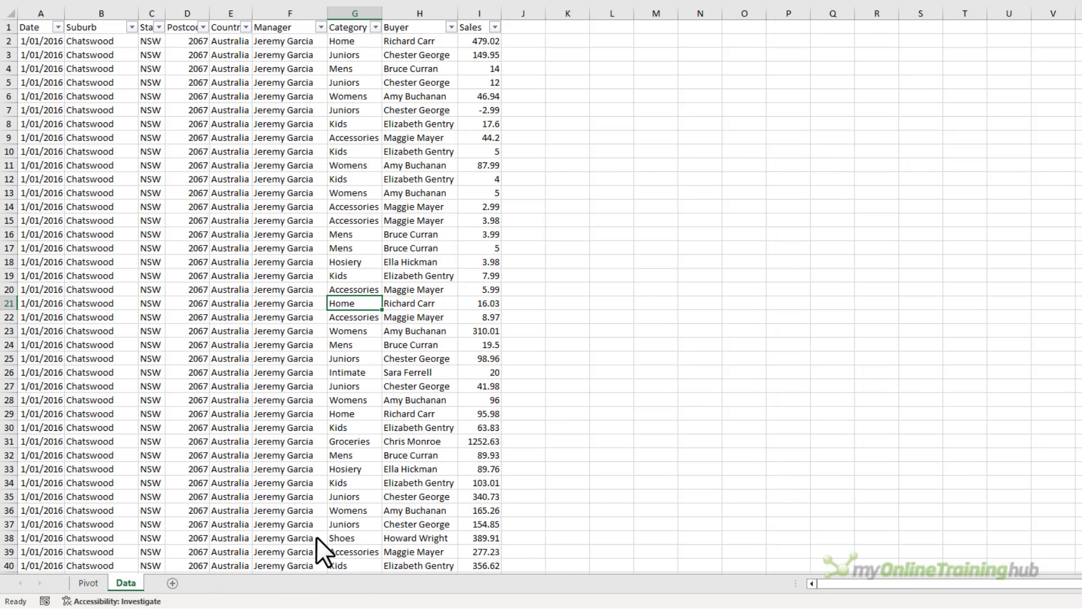
left_click(241, 261)
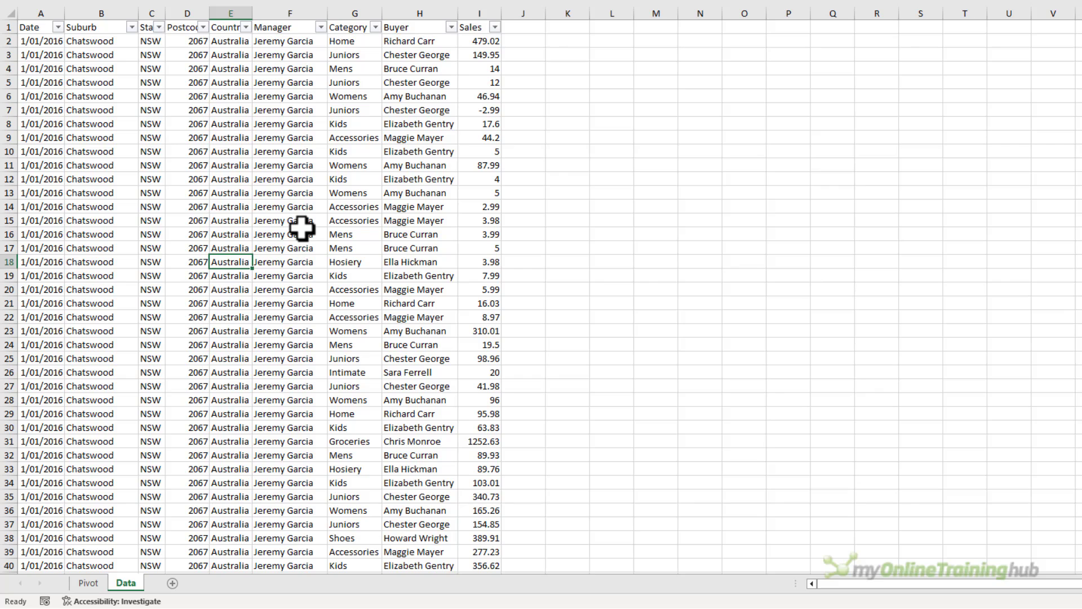
key("alt+d")
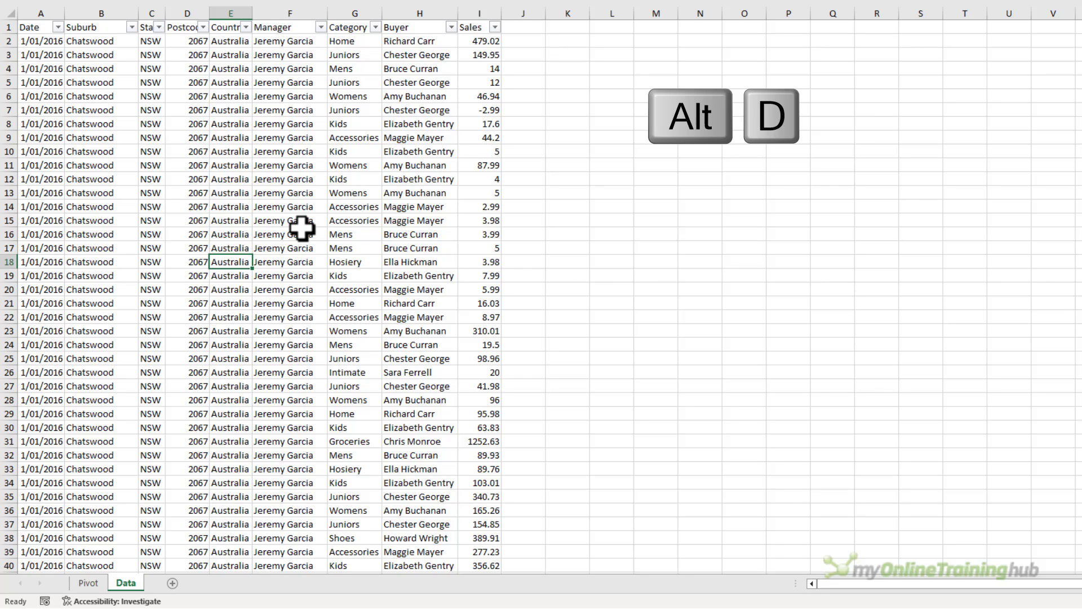
key("p")
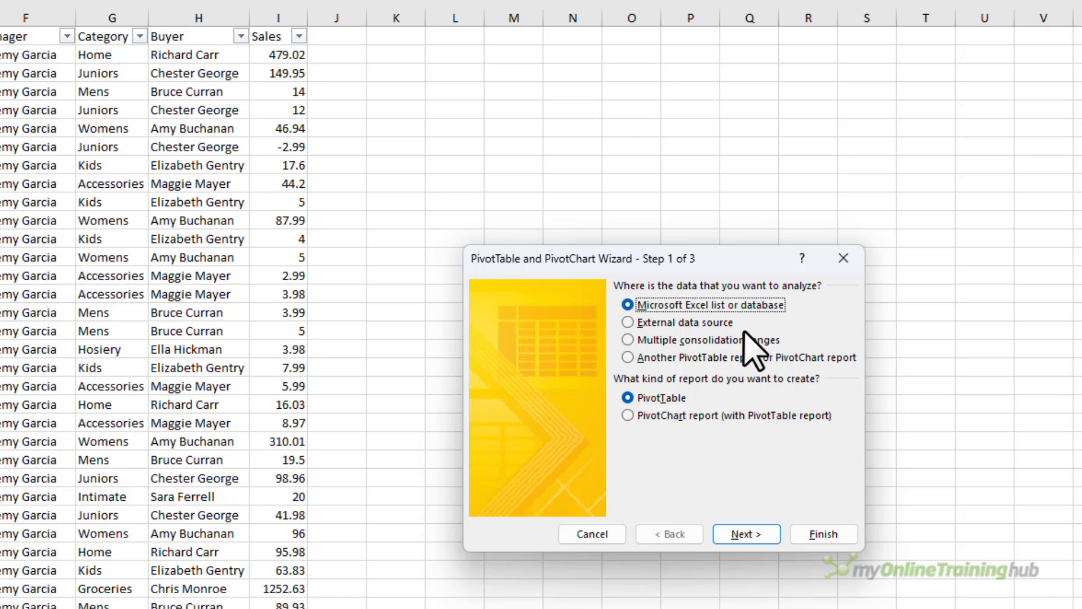
Keep the default range $A$1:$I$72426 and decline basing the new report on the existing pivot table's data.
left_click(734, 538)
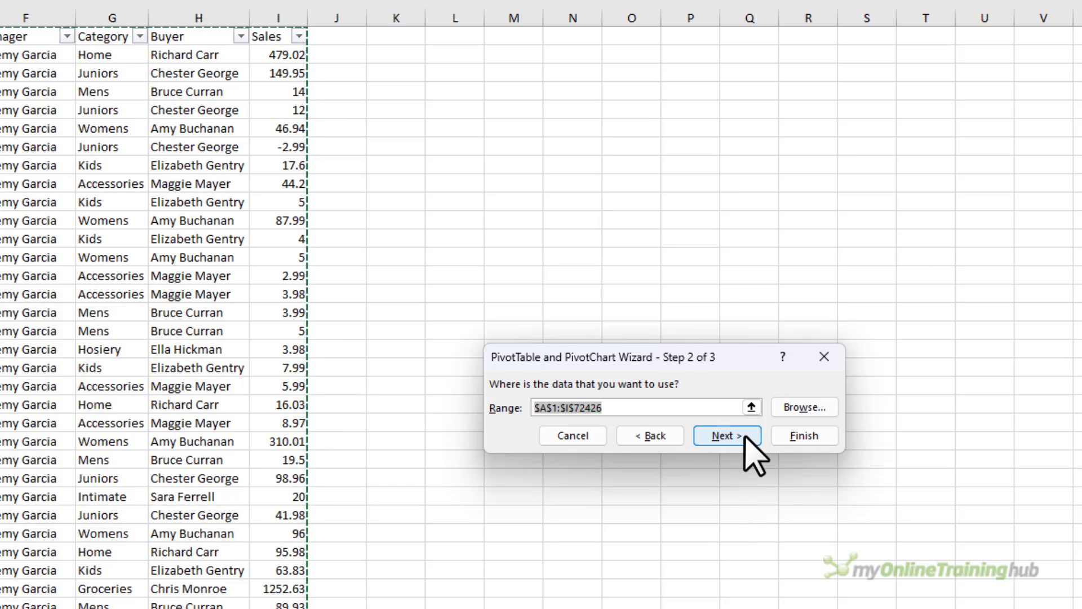
left_click(725, 436)
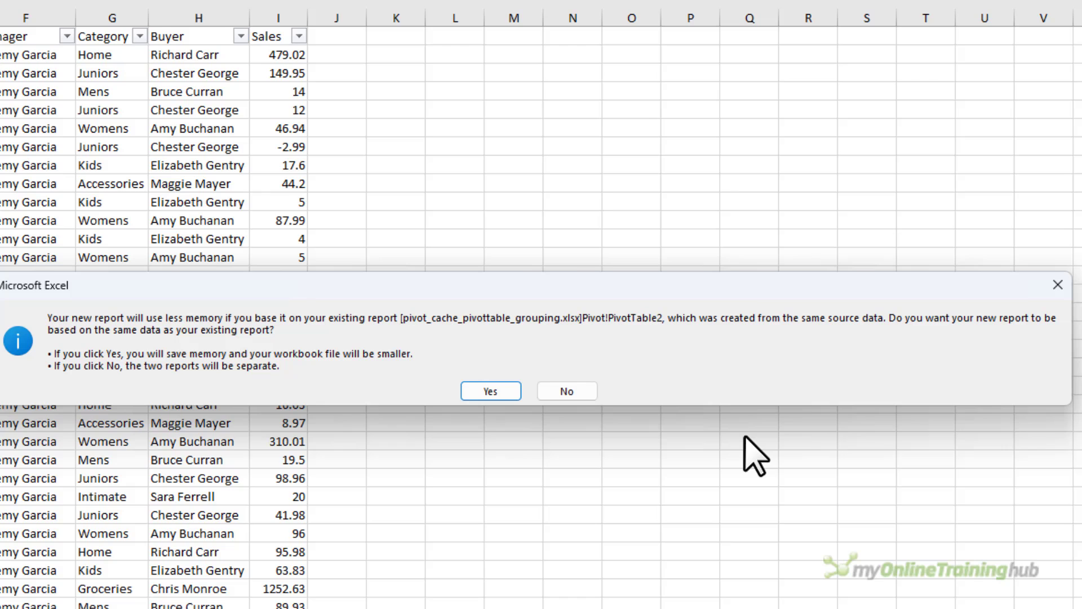
left_click(549, 393)
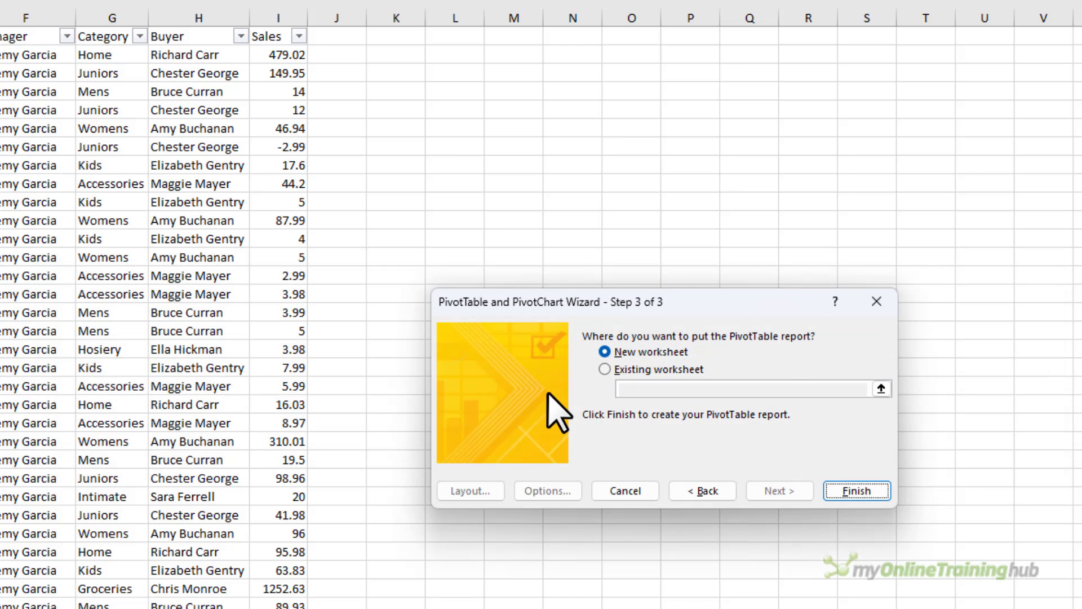
Place the new pivot table on the existing Pivot sheet at cell I3 and finish the wizard.
left_click(623, 371)
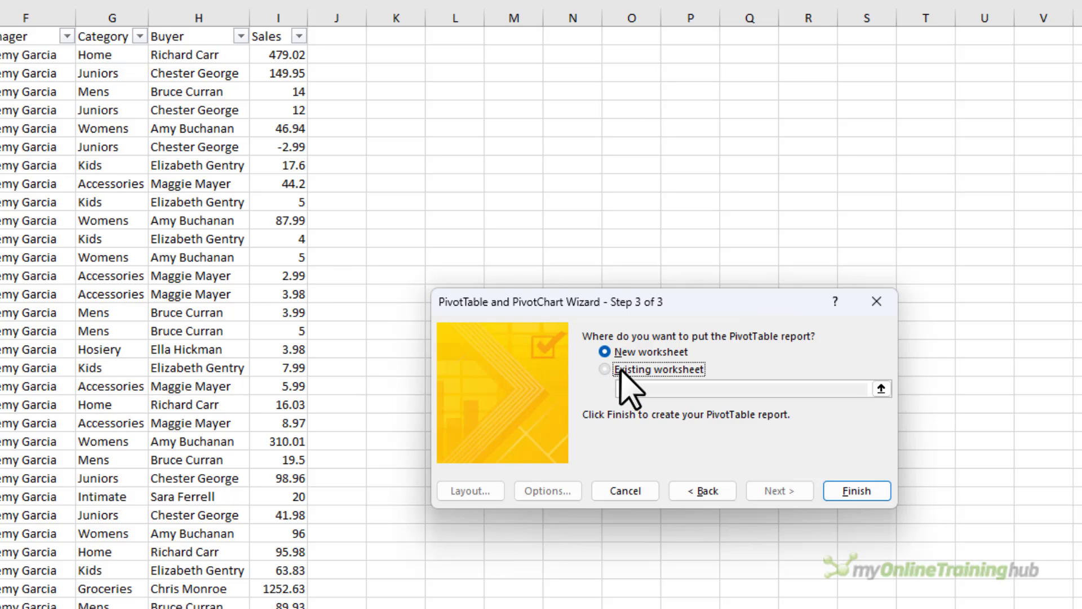
key("ctrl+Page_Up")
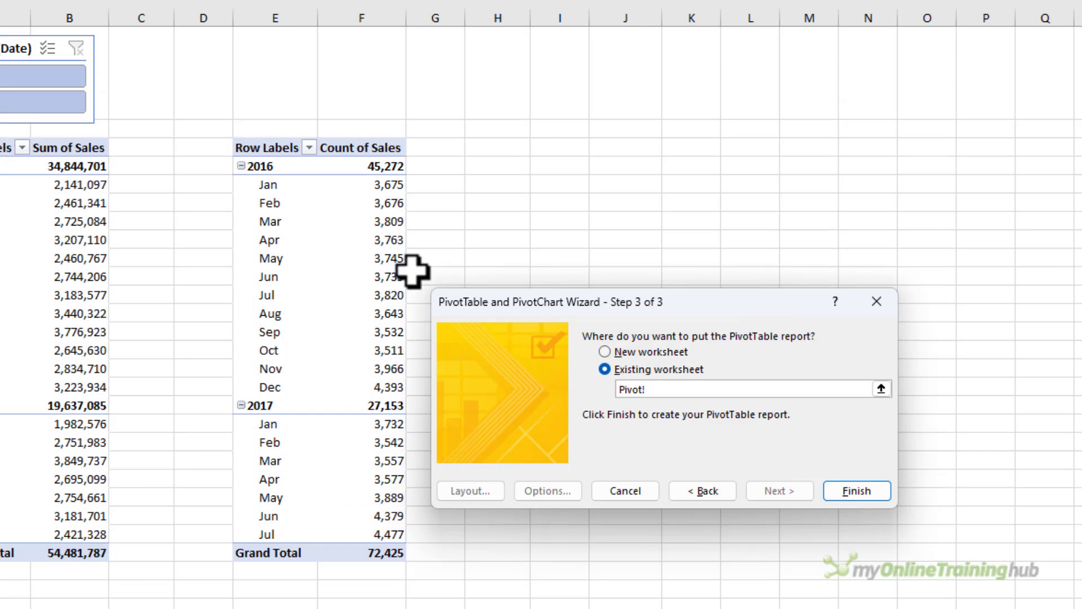
left_click(575, 145)
left_click(852, 494)
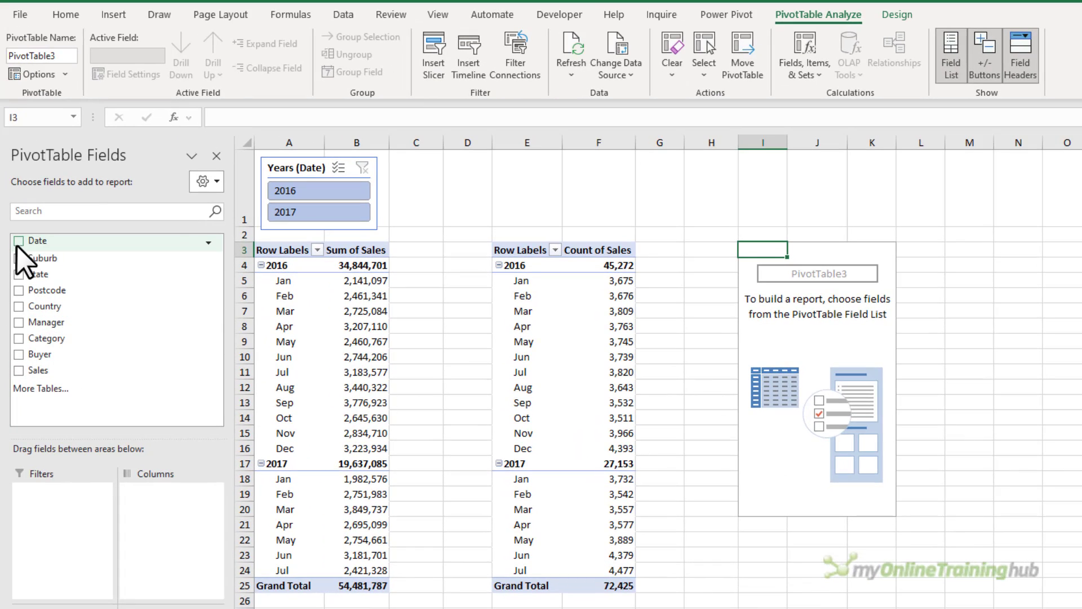
Add Date to the new pivot table's rows, undo its automatic grouping, and add Sales to the values.
left_click(19, 240)
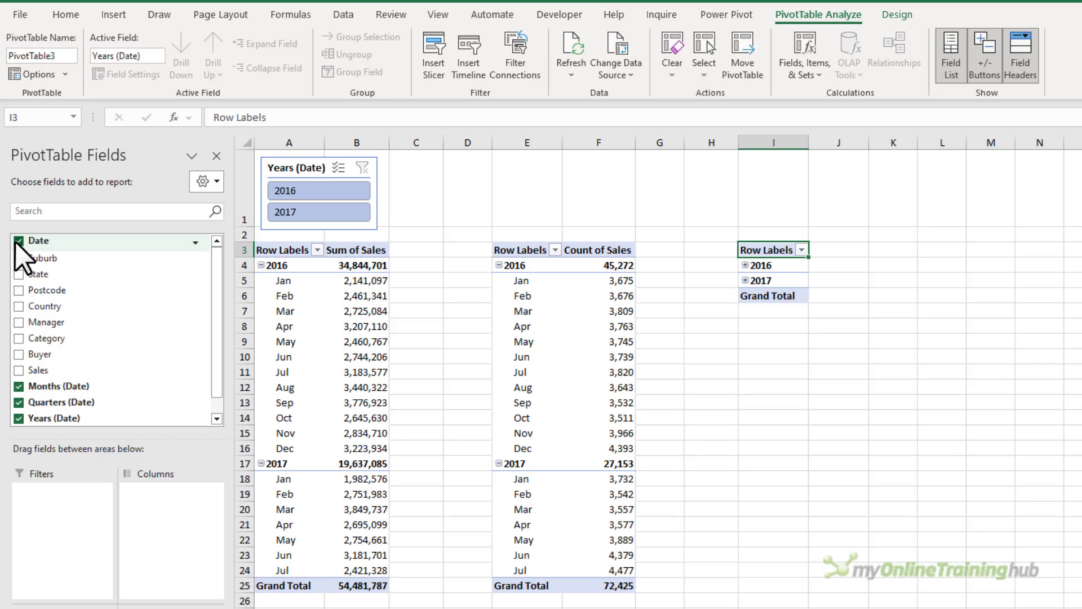
key("ctrl+z")
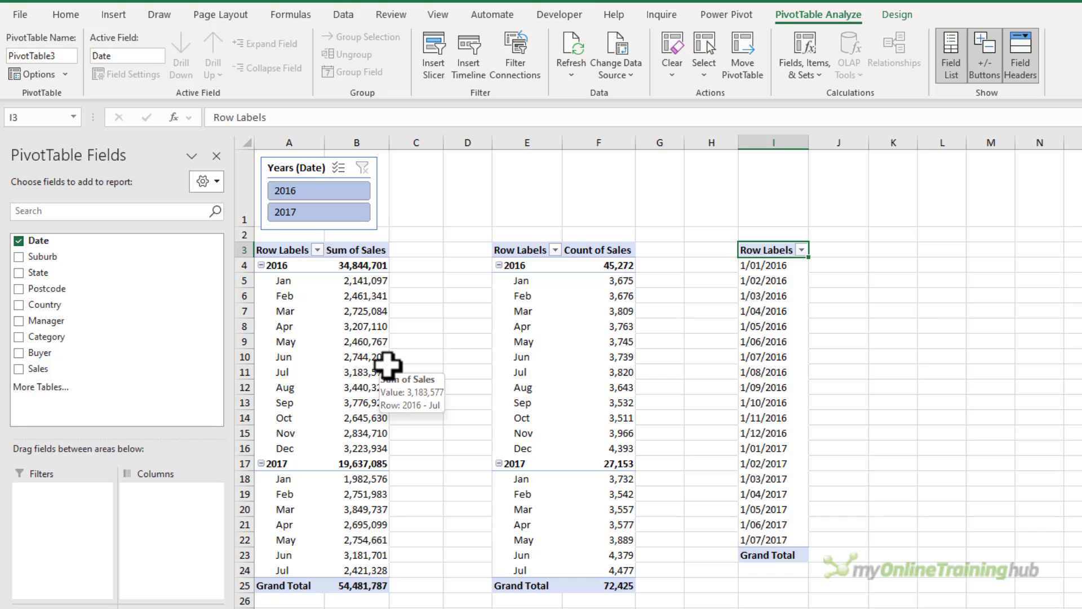
left_click(31, 369)
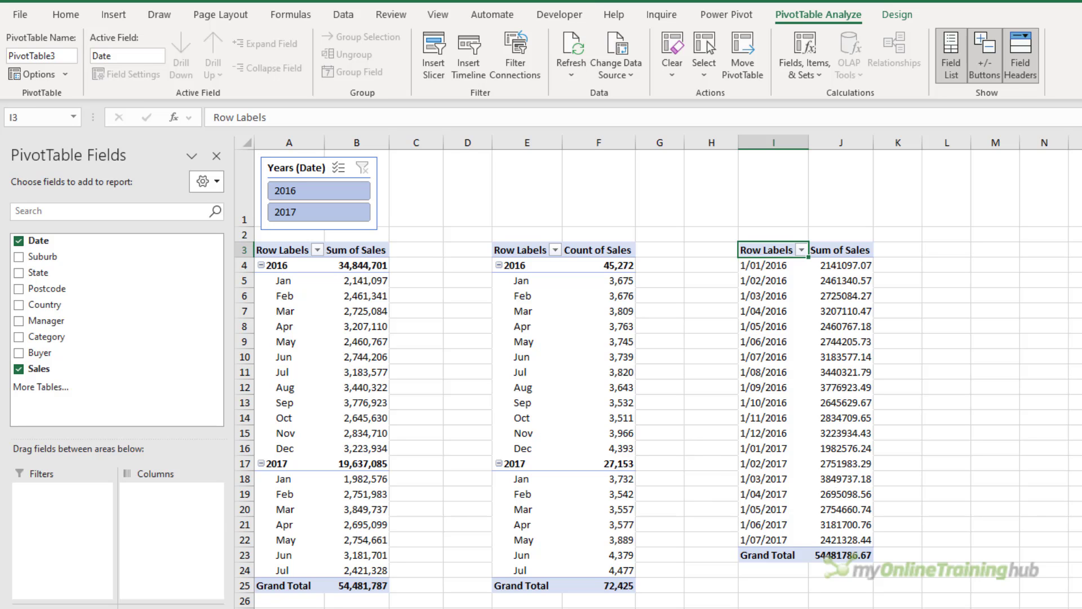
Rerun the pivot cache count query in the VBA Immediate window.
key("alt+F11")
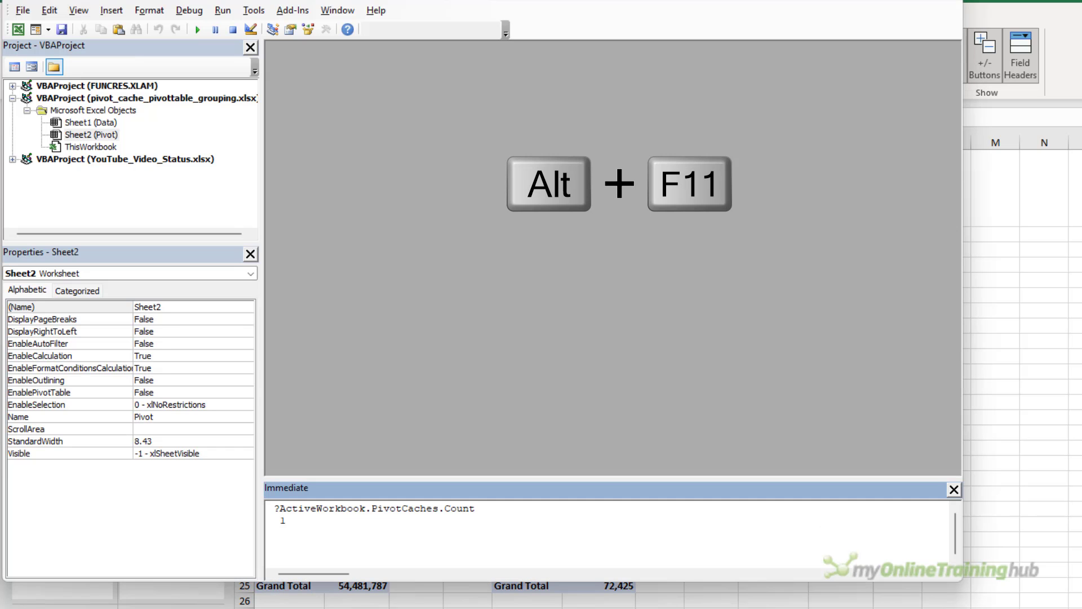
left_click(305, 521)
key("BackSpace")
key("BackSpace")
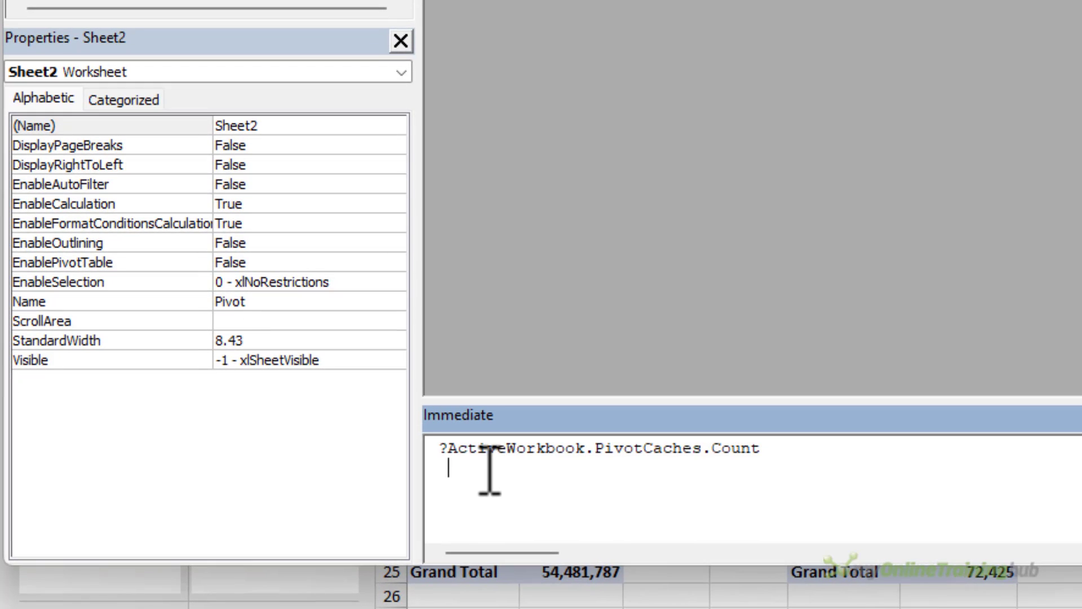
key("BackSpace")
key("BackSpace")
key("Return")
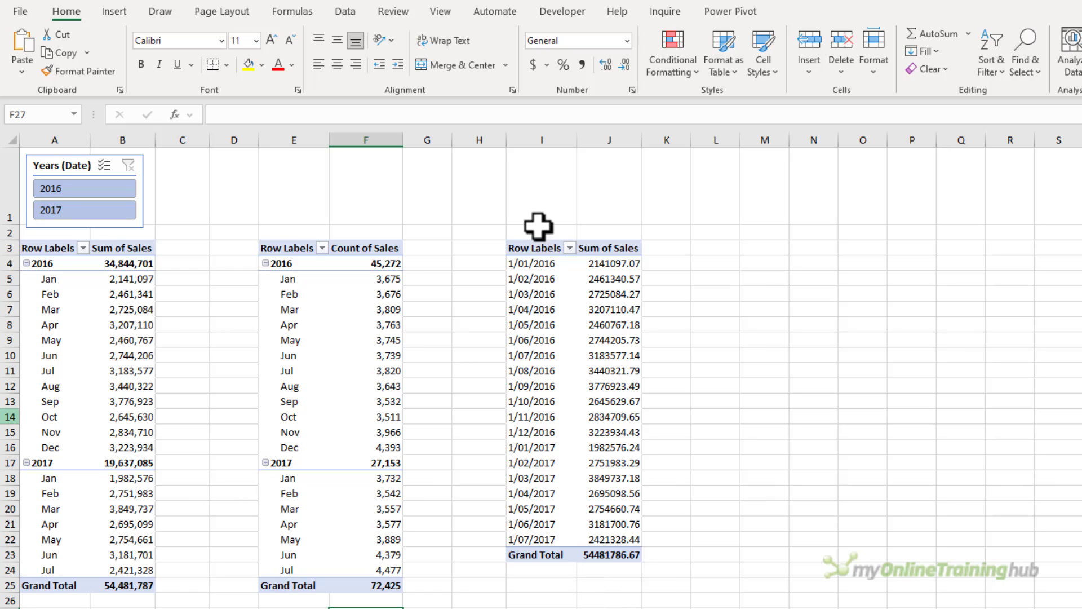
Delete columns I:J holding the new pivot table.
left_click_drag(526, 140, 621, 141)
key("ctrl+minus")
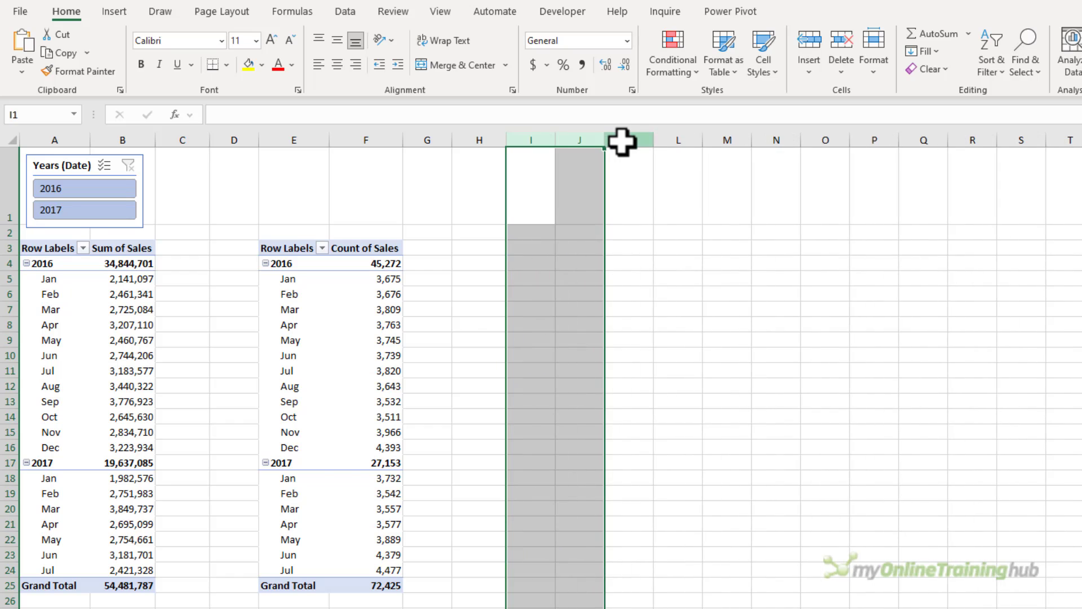
Rerun the pivot cache count query in the Immediate window and return to the worksheet.
key("alt+F11")
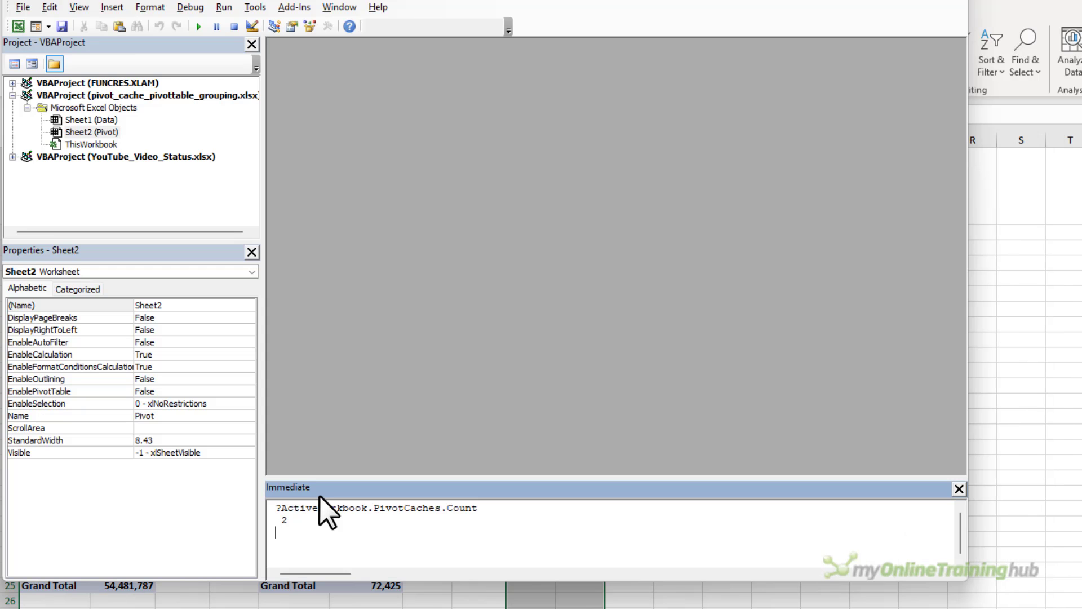
key("BackSpace")
key("BackSpace")
key("BackSpace")
key("BackSpace")
key("BackSpace")
key("Return")
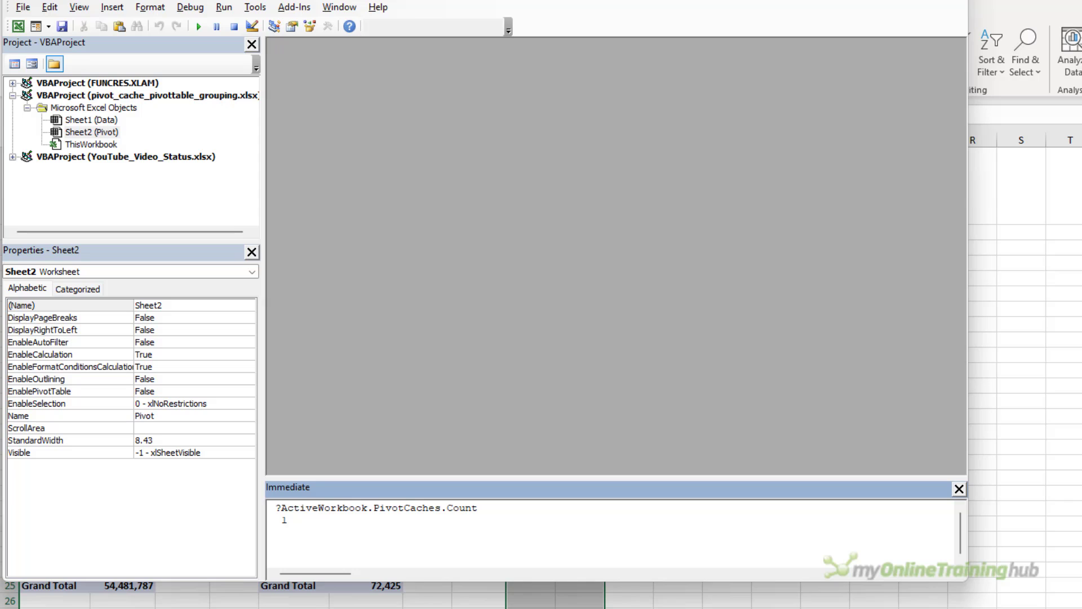
left_click(1046, 382)
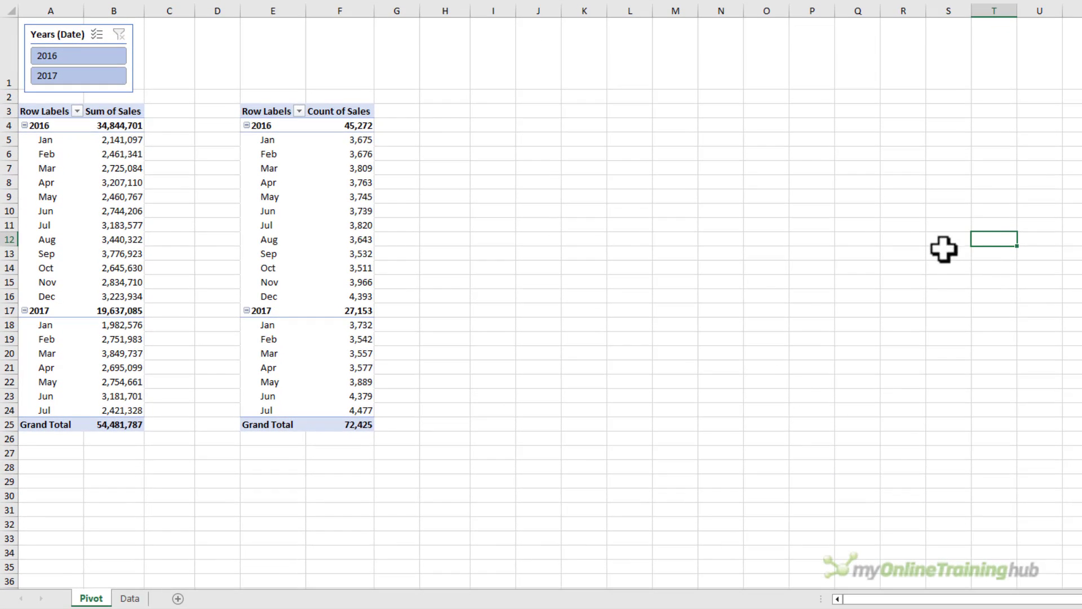
Insert a standard pivot table from the Data range onto the Pivot sheet at cell I3.
left_click(132, 598)
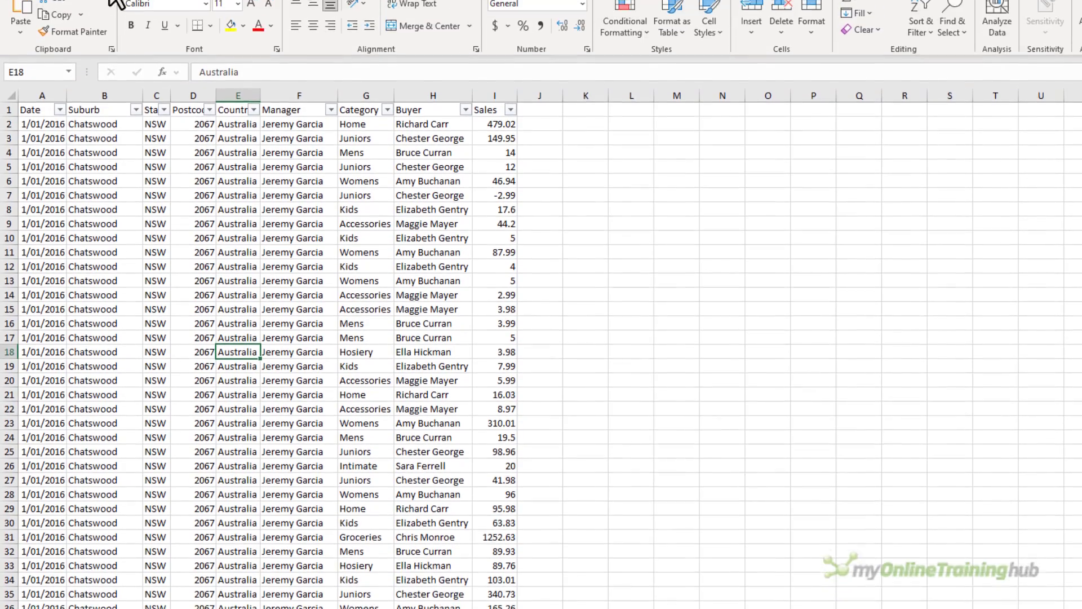
left_click(107, 17)
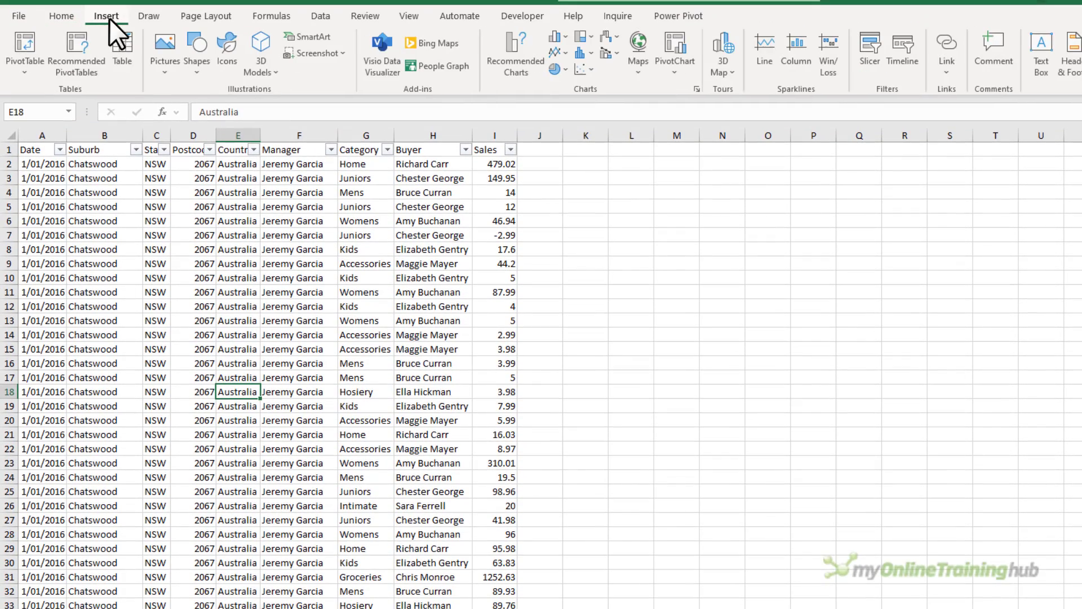
left_click(32, 42)
left_click(711, 462)
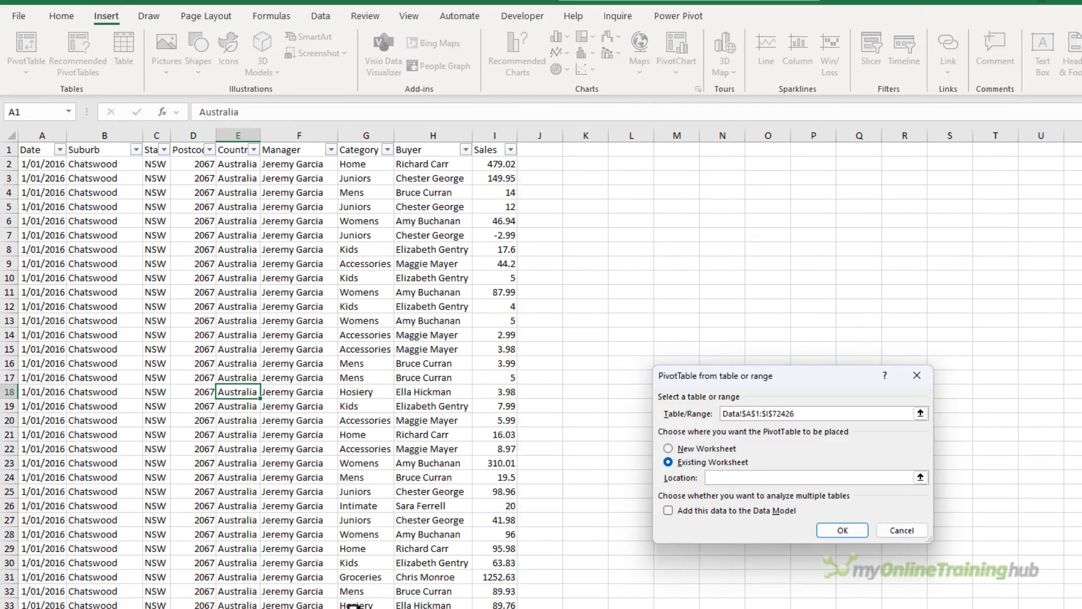
left_click(354, 607)
left_click(506, 235)
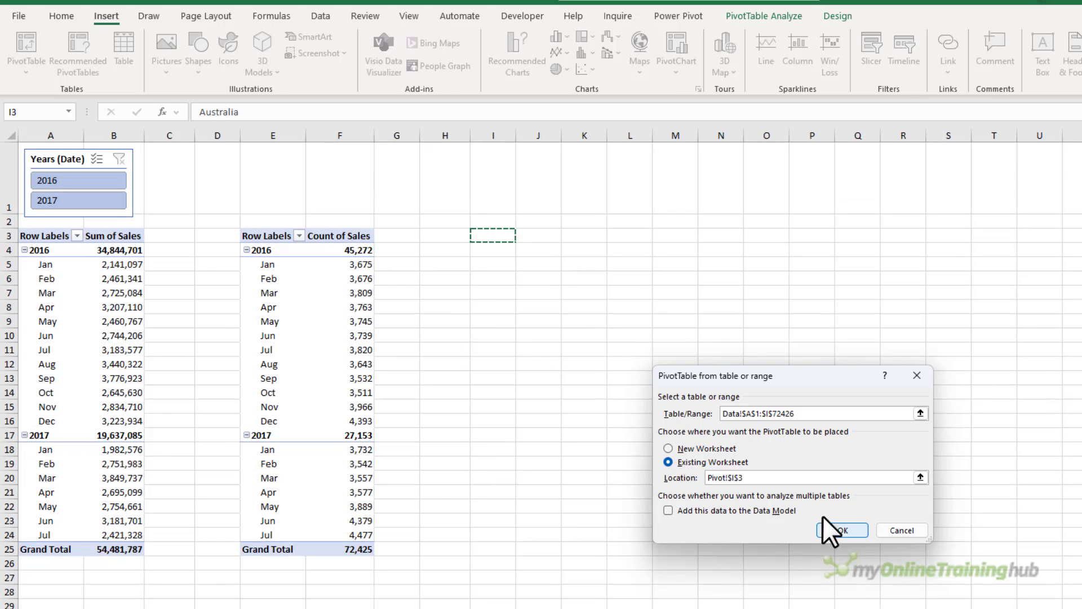
left_click(840, 529)
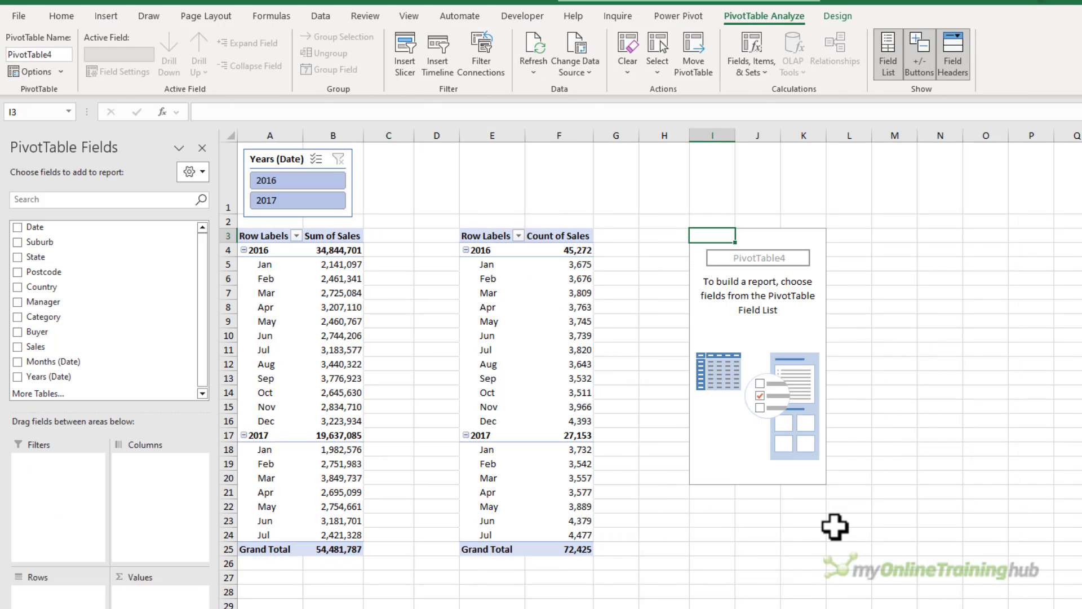
Add Date to the new pivot table's rows, undo the automatic date grouping, and add Sales to the values.
left_click(17, 226)
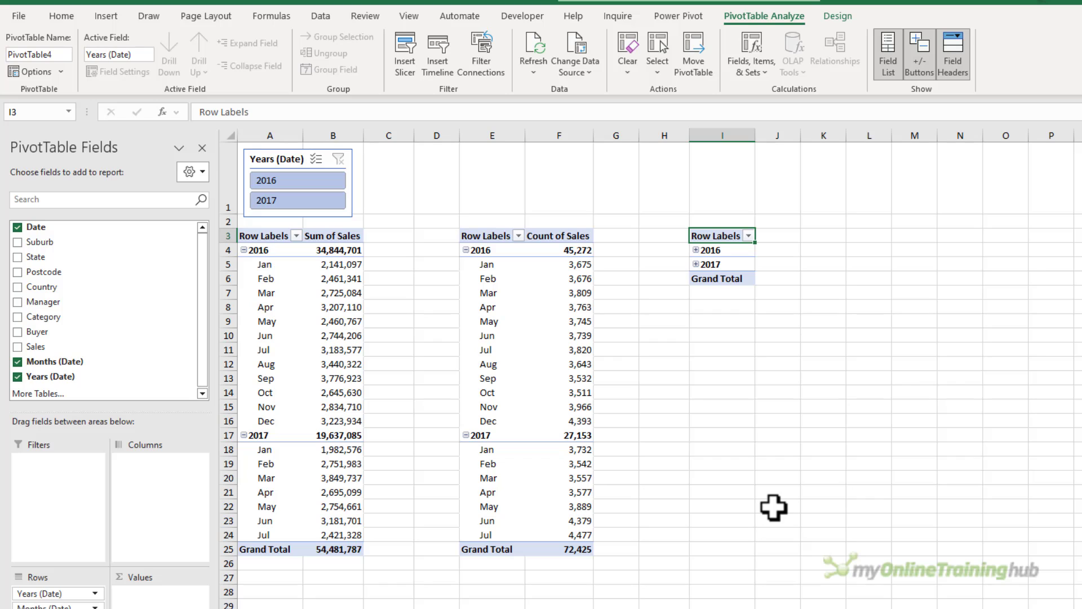
key("ctrl+z")
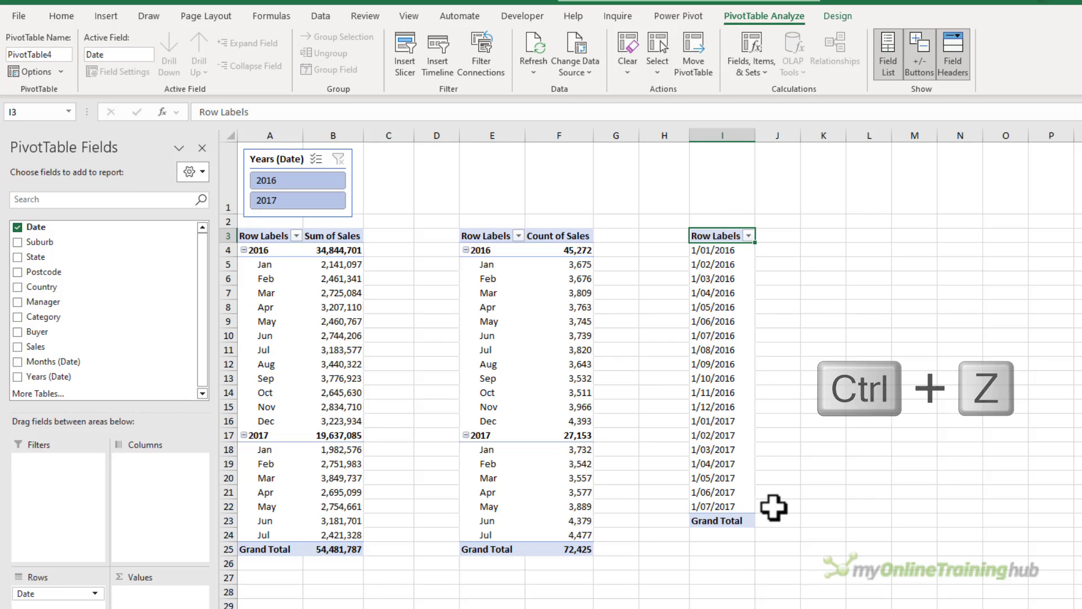
left_click(18, 347)
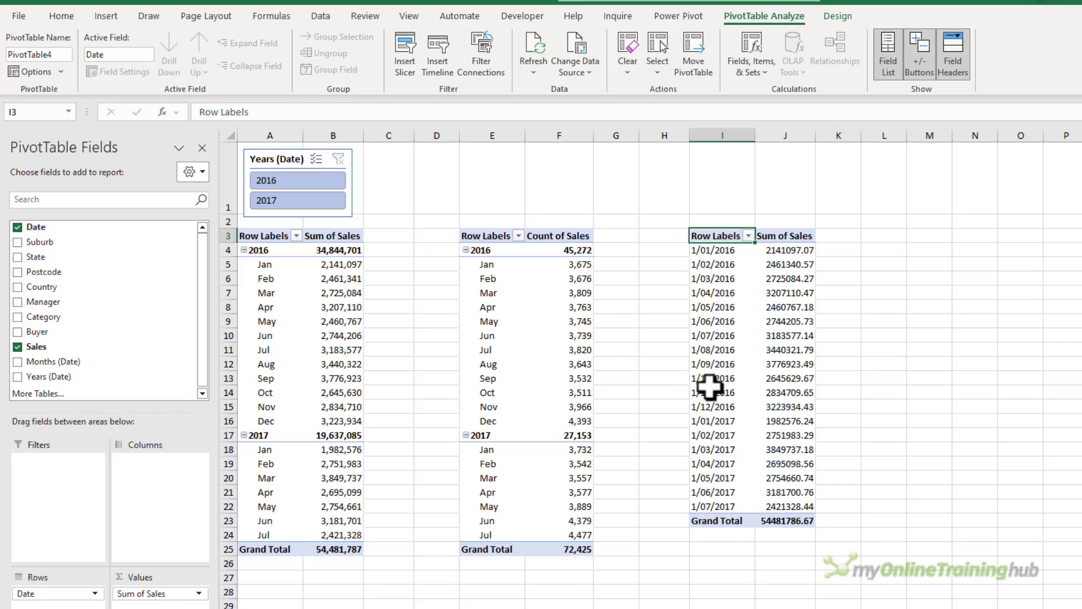
Check the pivot cache count in the Immediate window with the new pivot table selected.
left_click(720, 300)
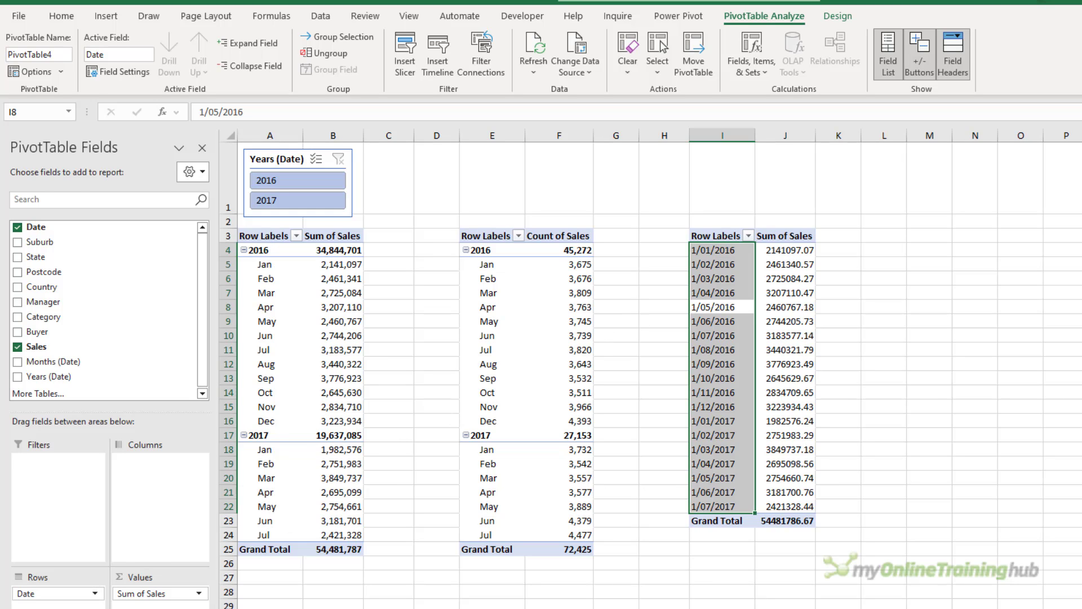
key("alt+F11")
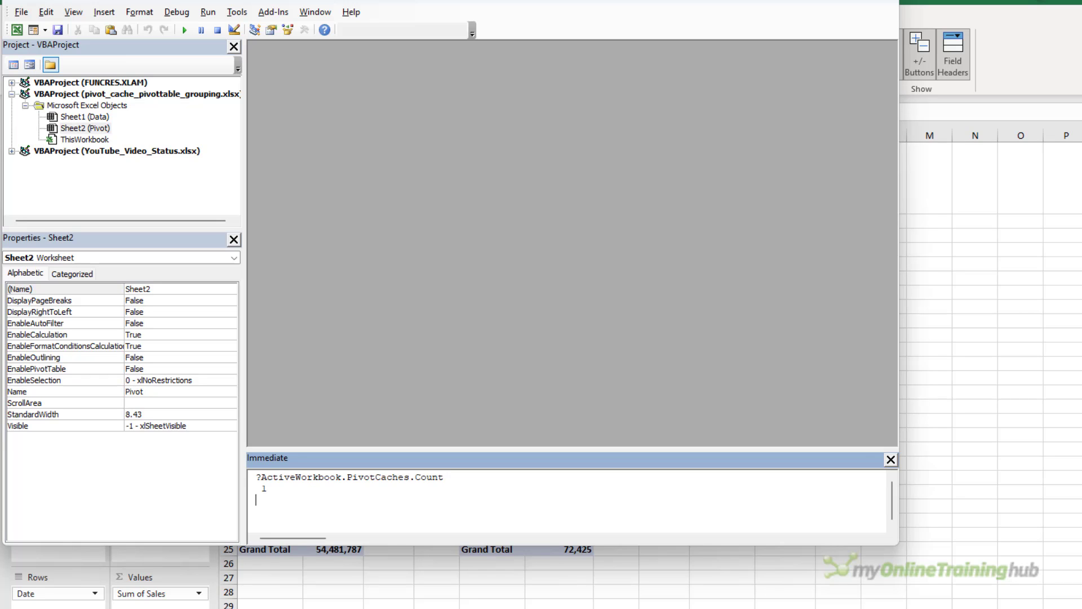
left_click(1008, 491)
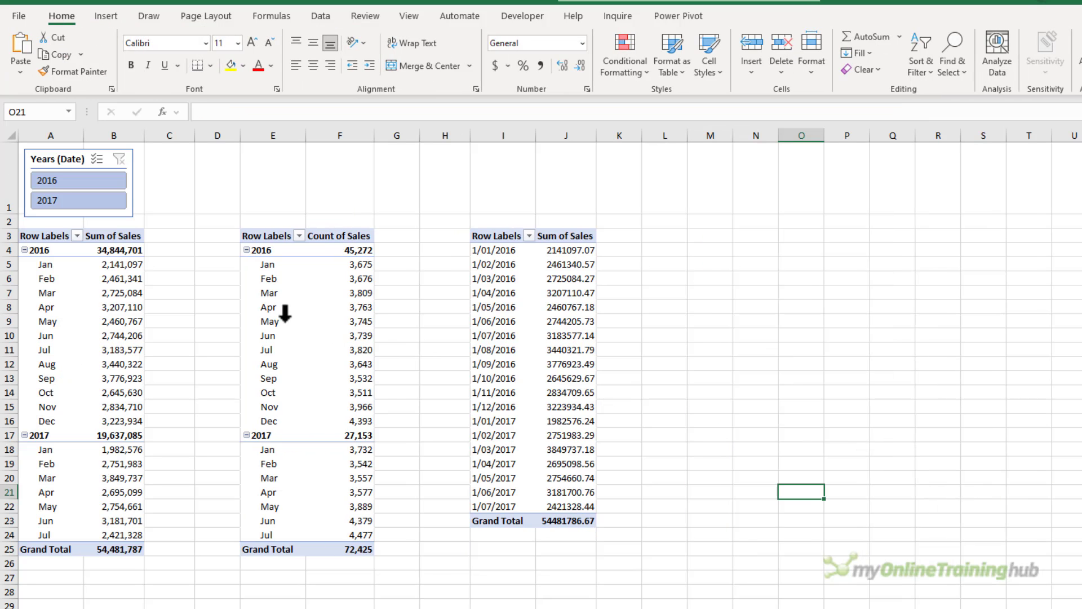
Group the Count of Sales pivot table's dates by Months, Quarters and Years.
left_click(283, 316)
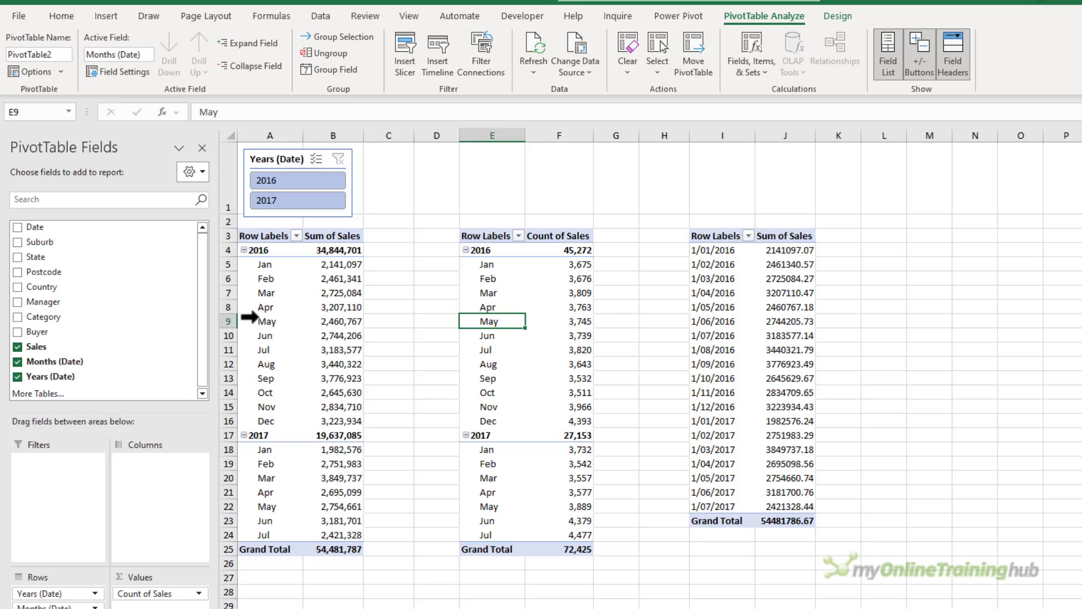
left_click(734, 285)
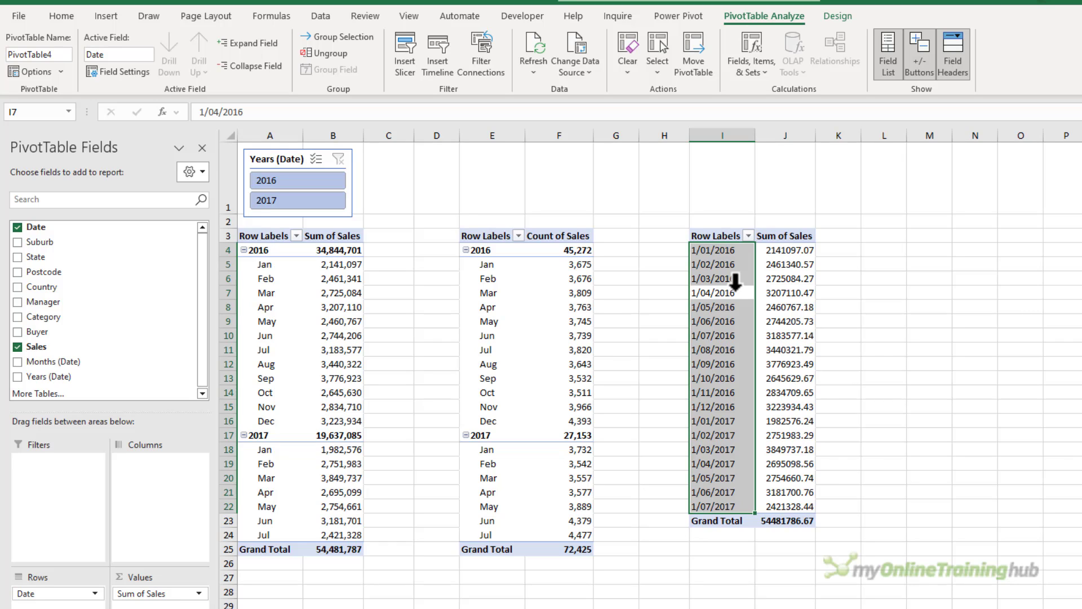
left_click(495, 309)
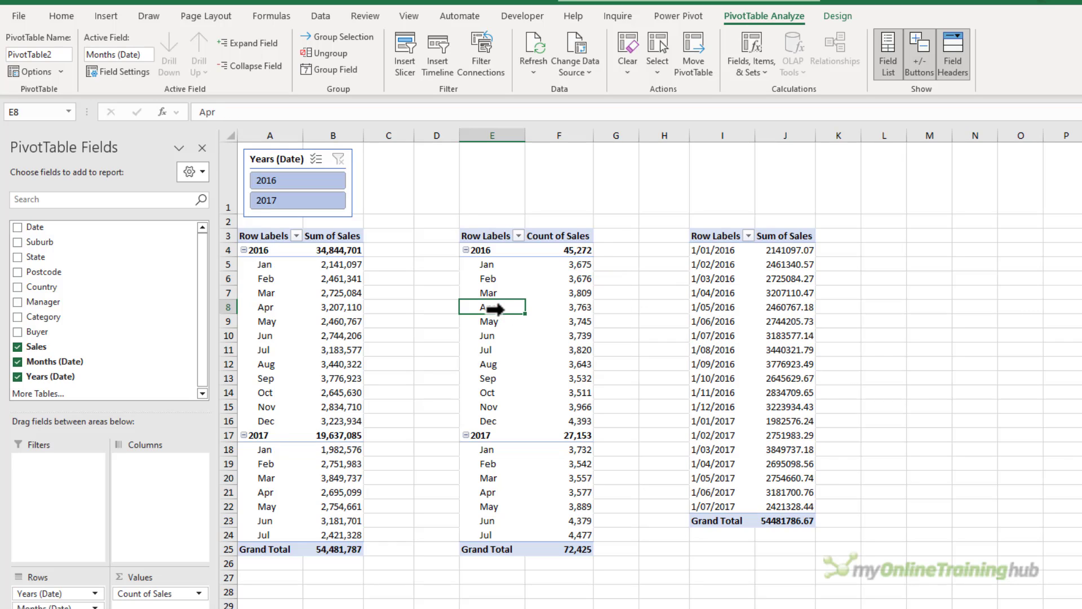
right_click(495, 309)
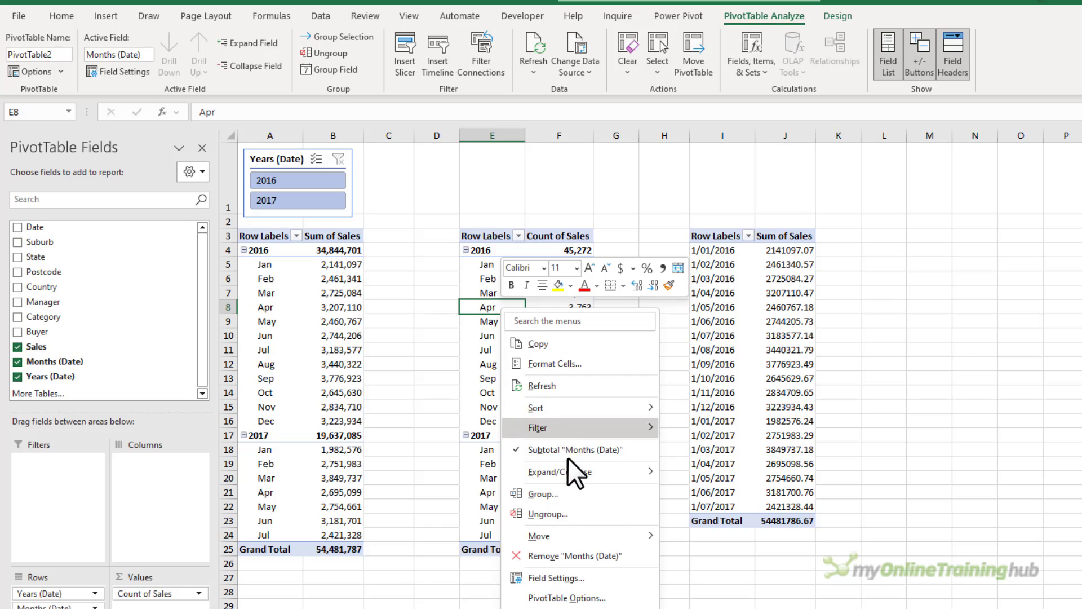
left_click(582, 491)
left_click(540, 515)
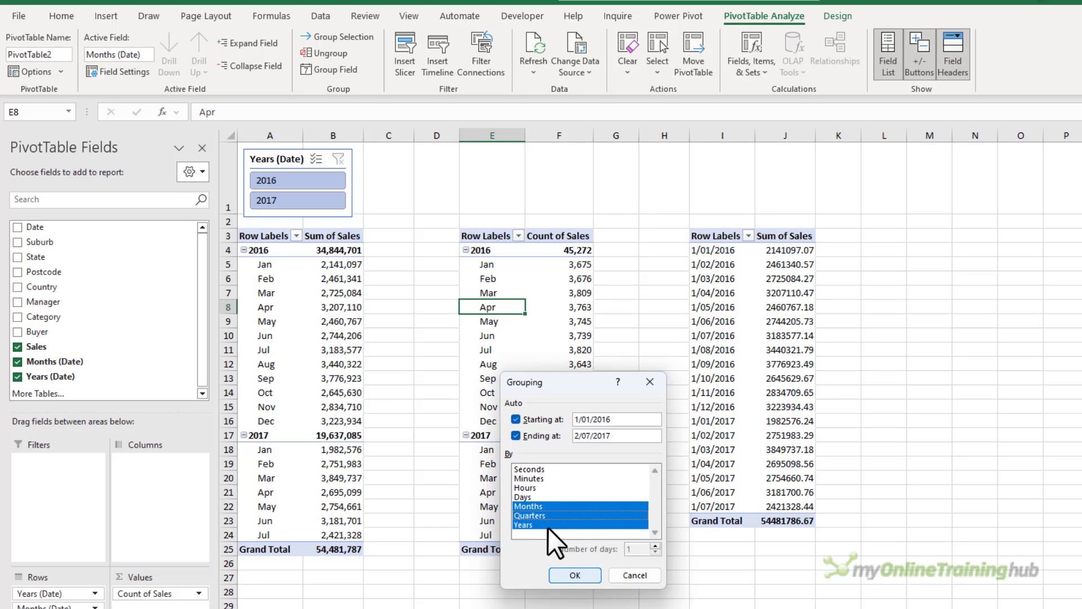
left_click(575, 574)
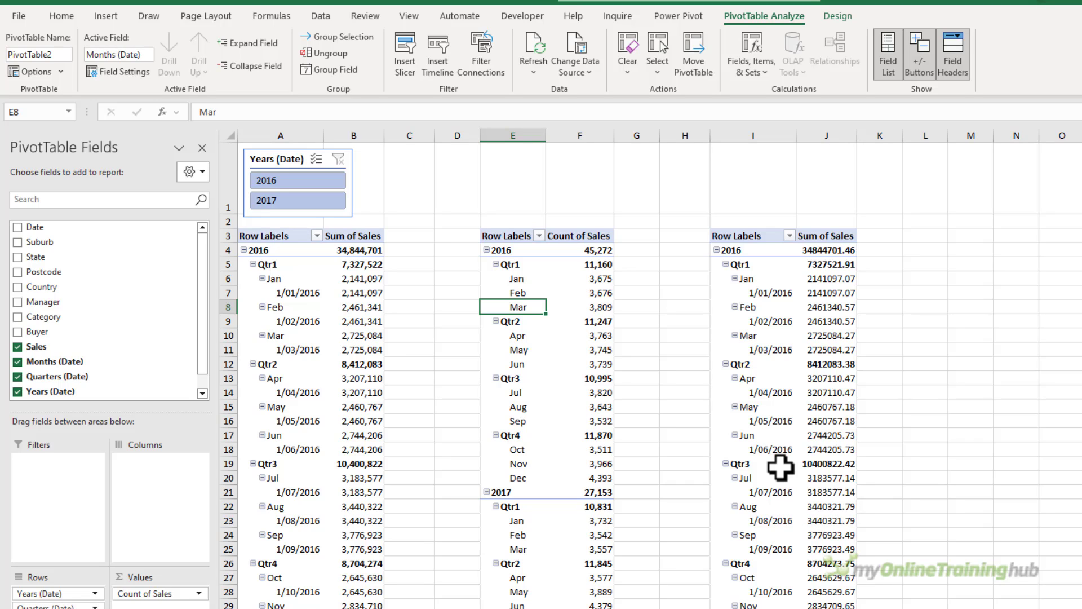
Change the third pivot table's data source range to Data!$A$1:$I$72427.
left_click(751, 338)
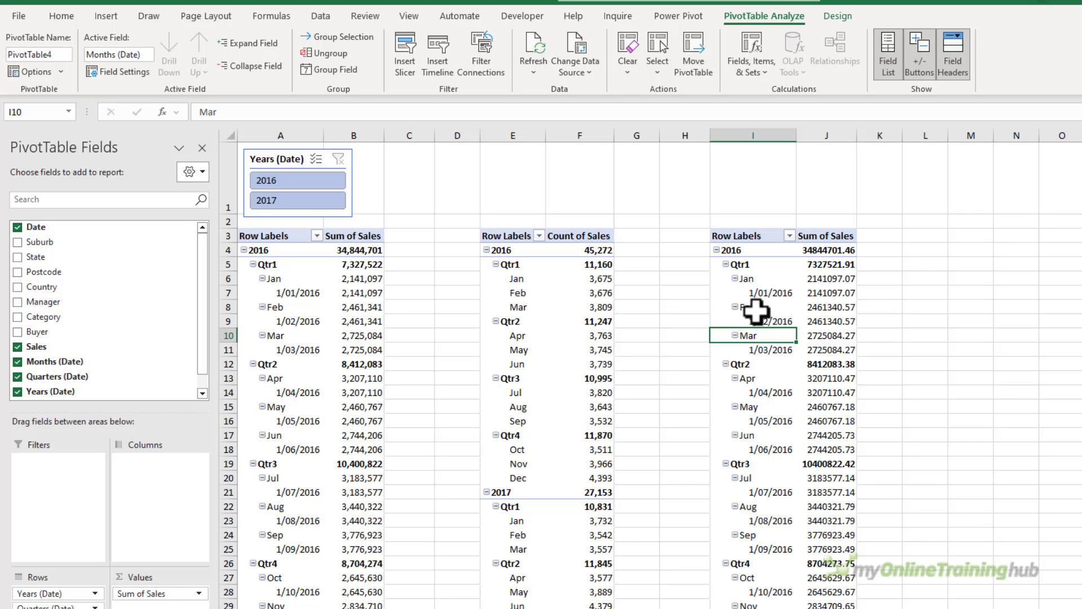
left_click(590, 46)
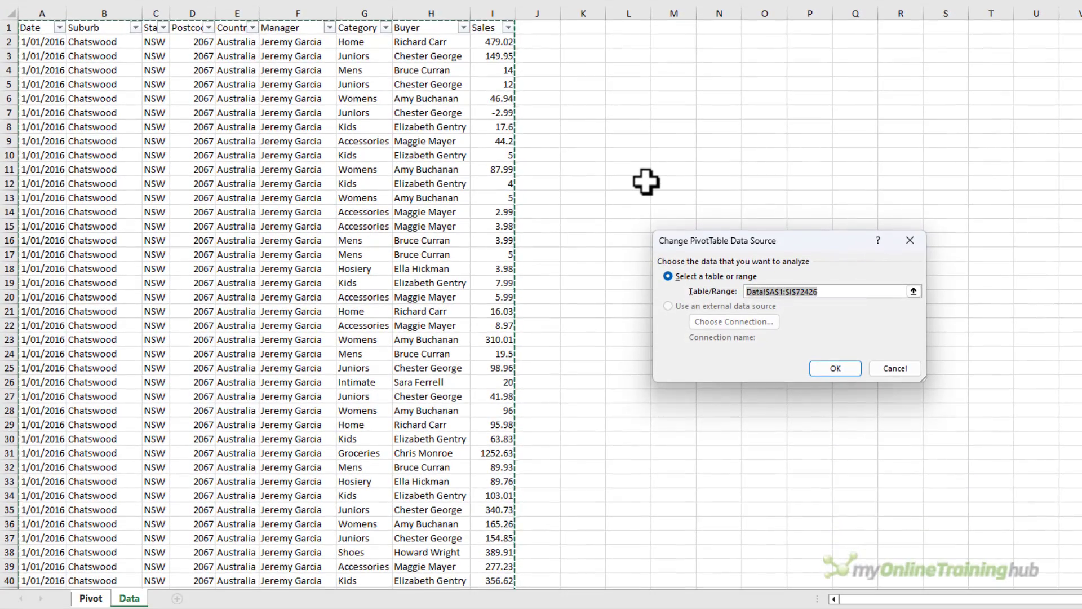
key("BackSpace")
type("7")
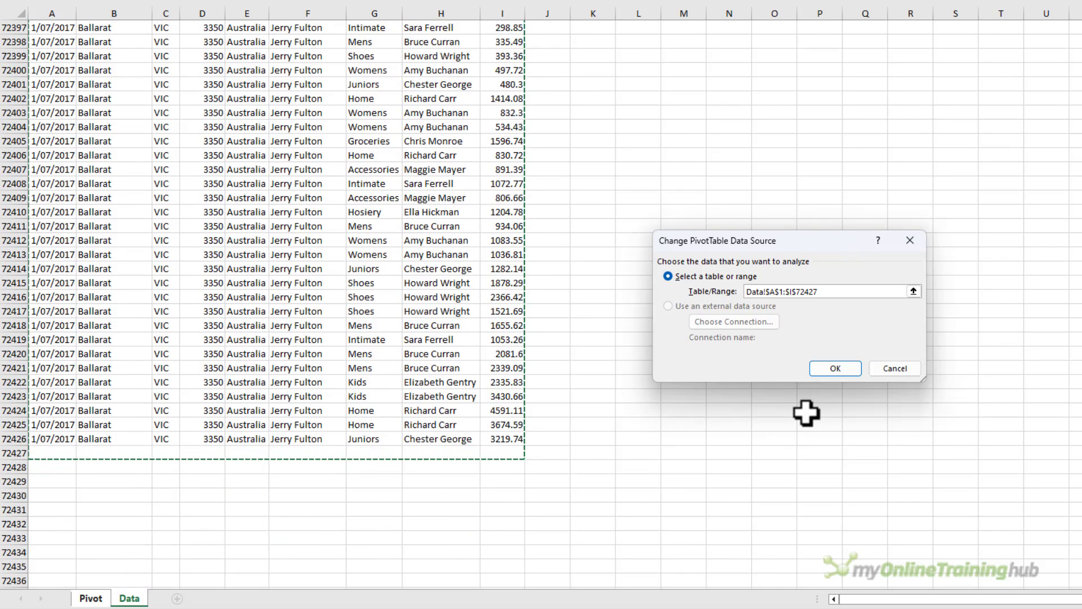
left_click(820, 373)
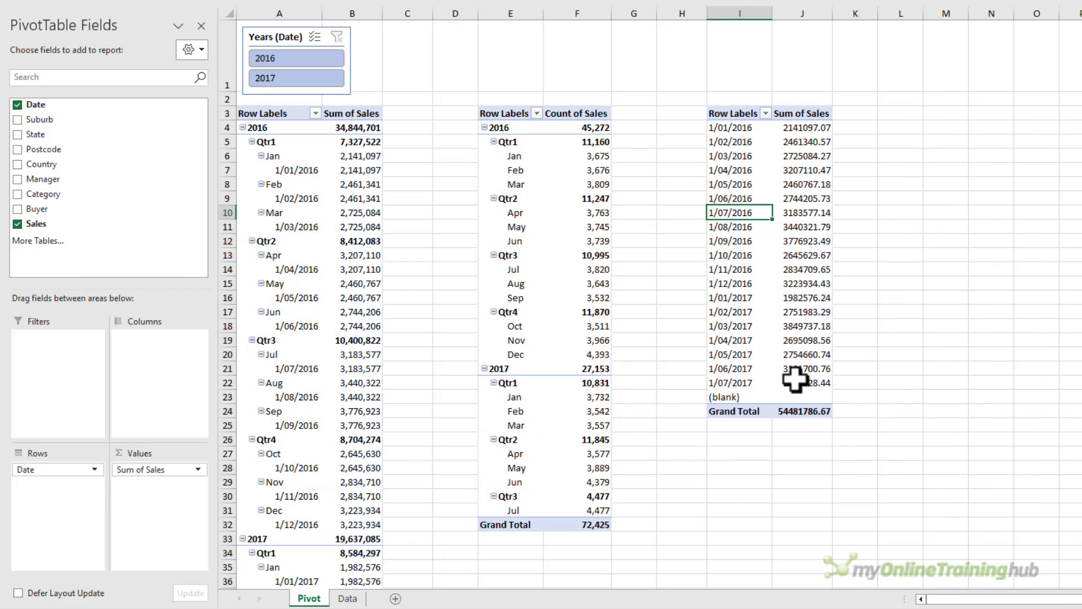
Group the third pivot table's dates by Months only.
left_click(718, 397)
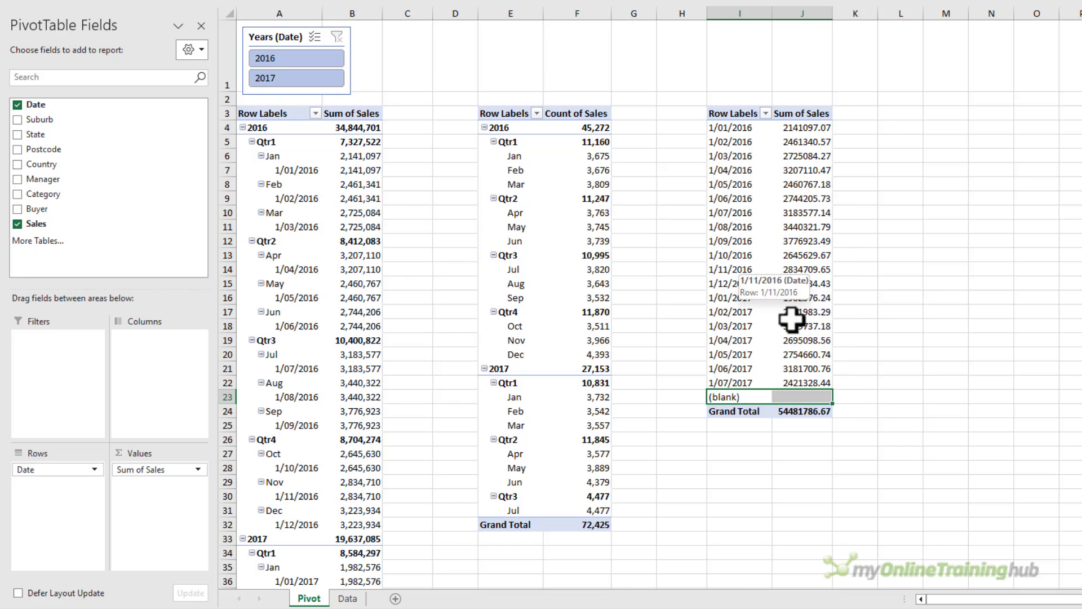
right_click(739, 259)
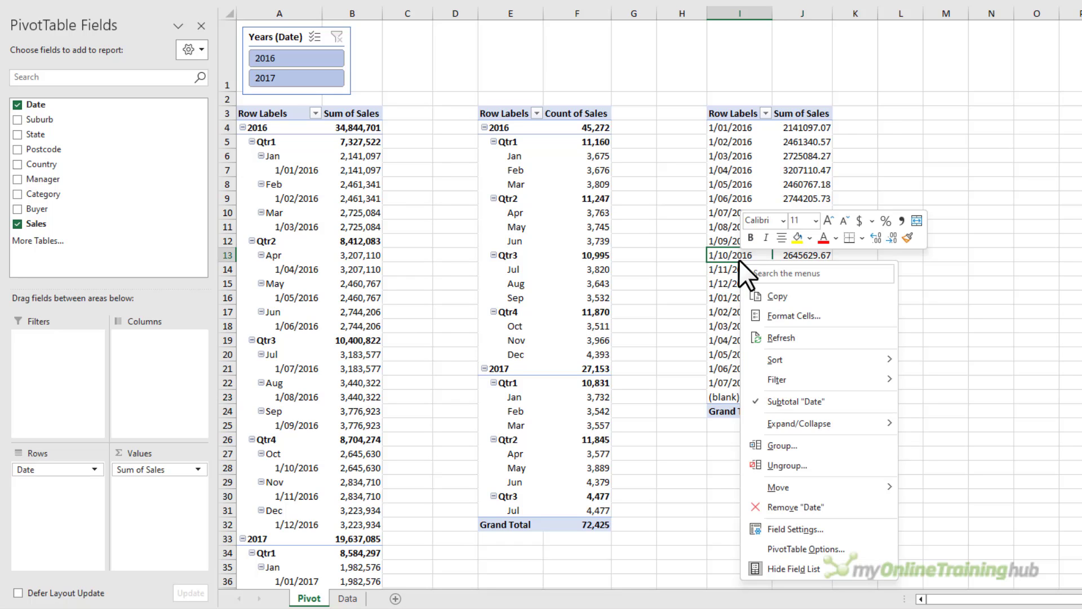
left_click(800, 446)
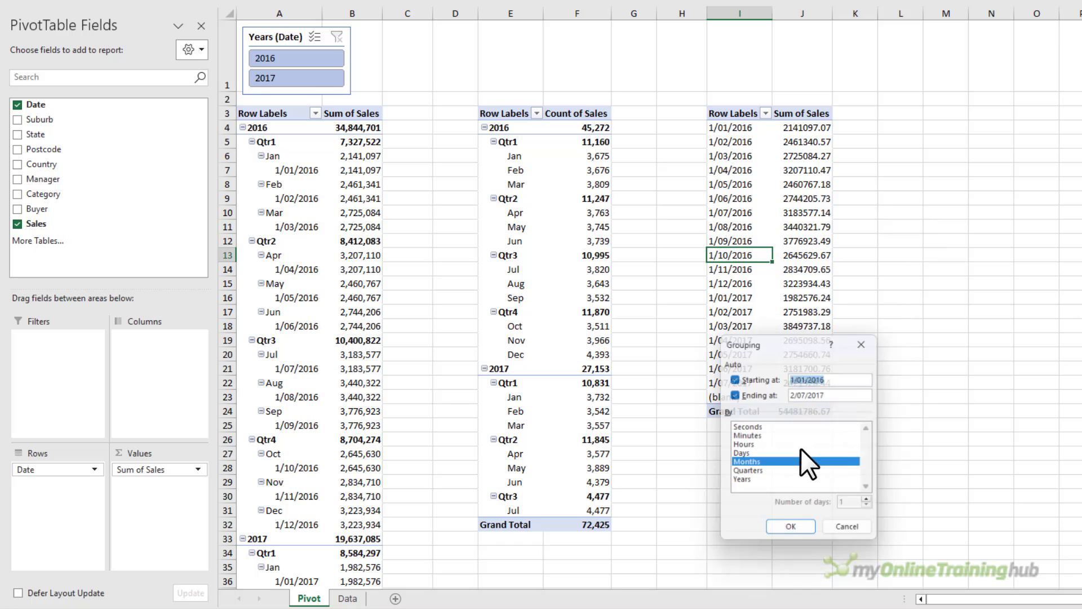
left_click(781, 530)
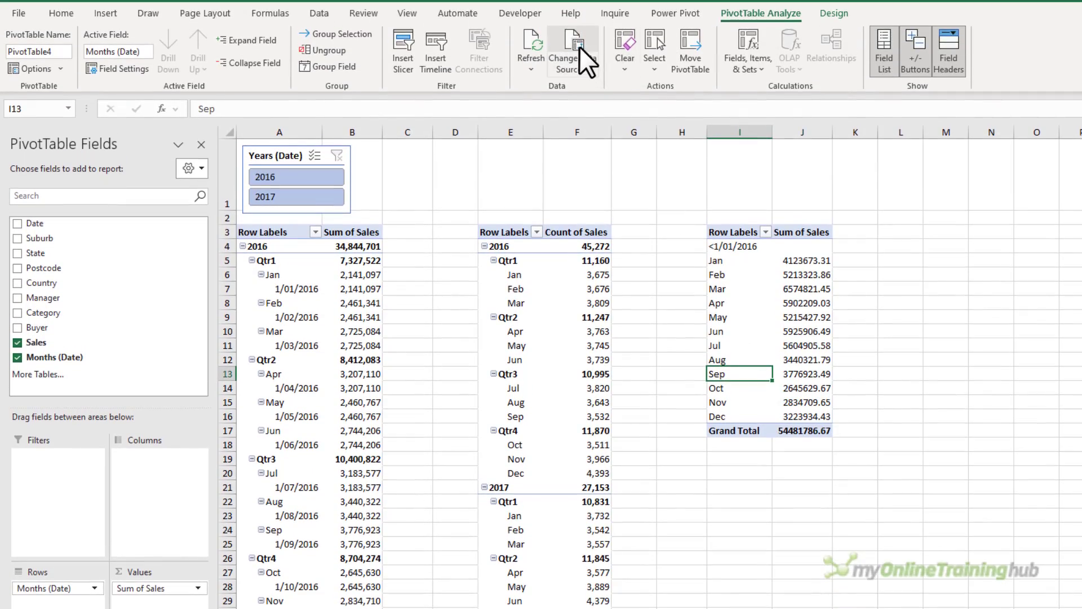
Set the third pivot table's data source back to Data!$A$1:$I$72426.
left_click(579, 46)
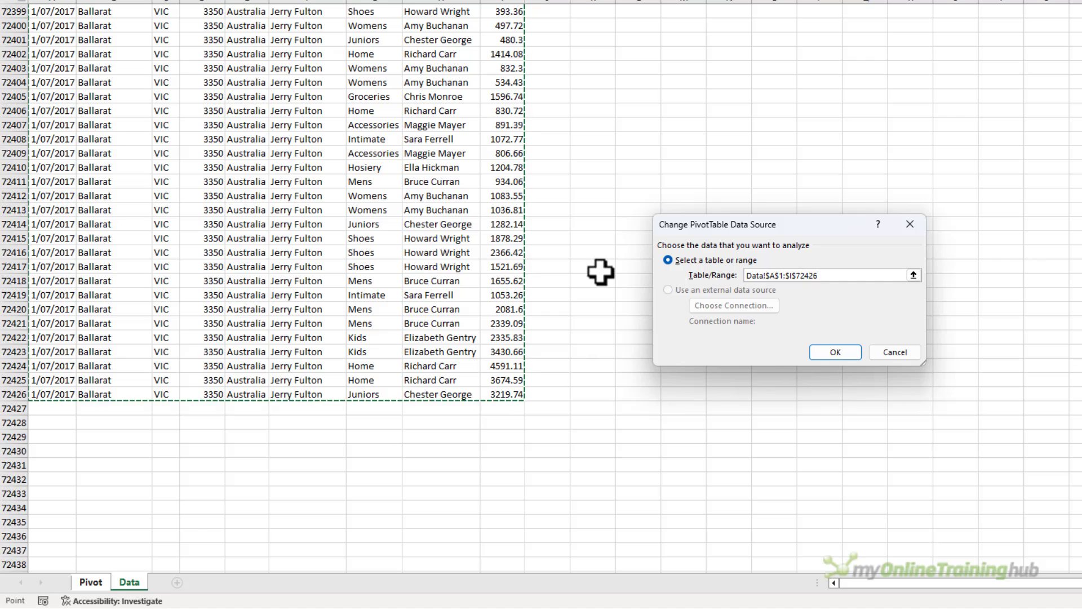
left_click(815, 354)
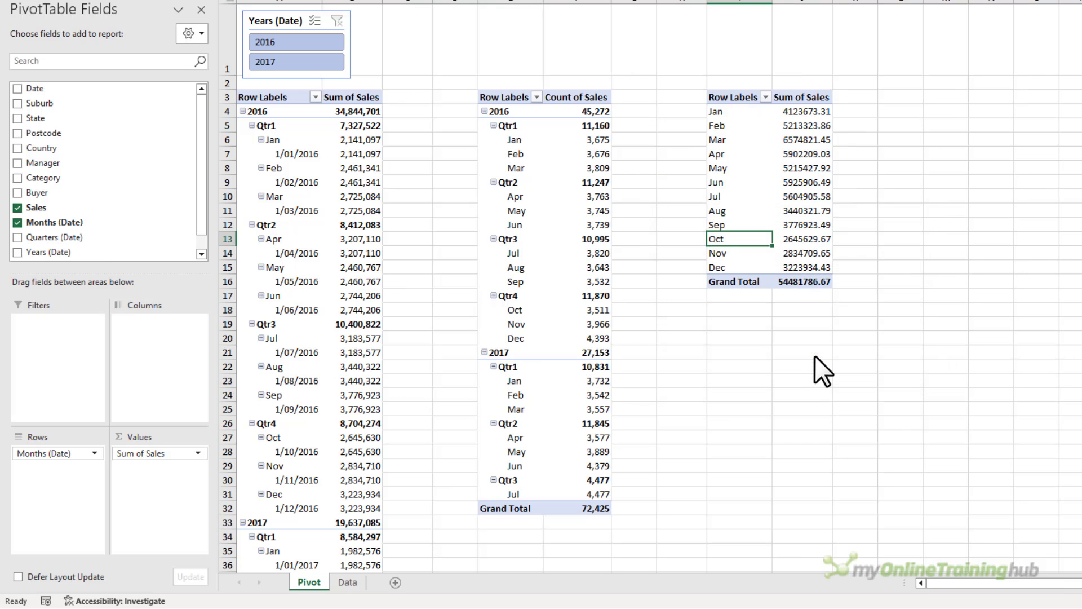
left_click(589, 253)
left_click(372, 253)
left_click(707, 211)
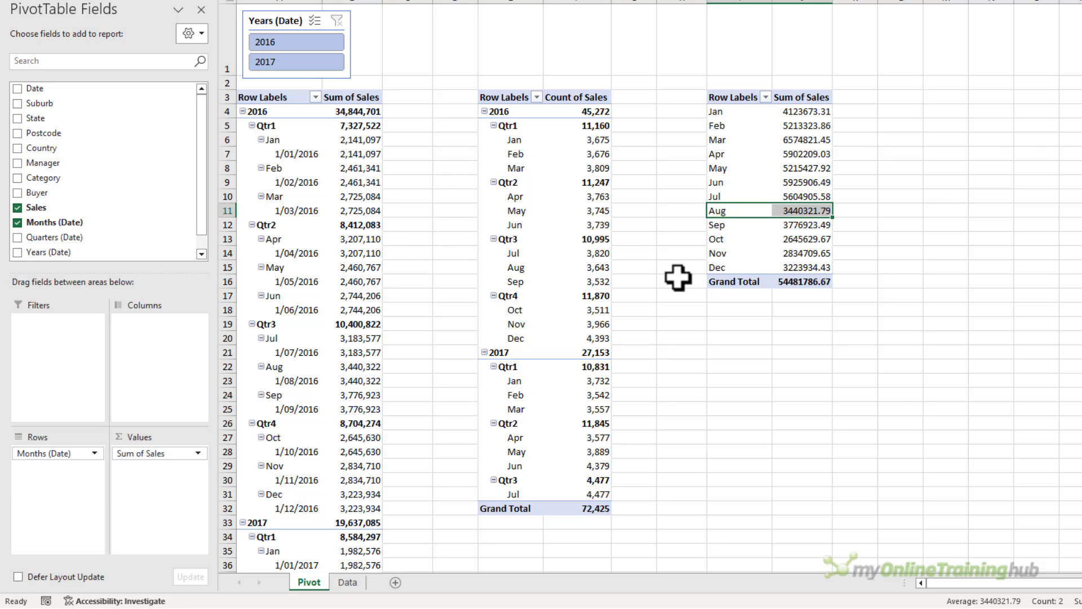
Check the workbook's pivot cache count in the VBA Immediate window, then return to the pivot tables.
key("alt+F11")
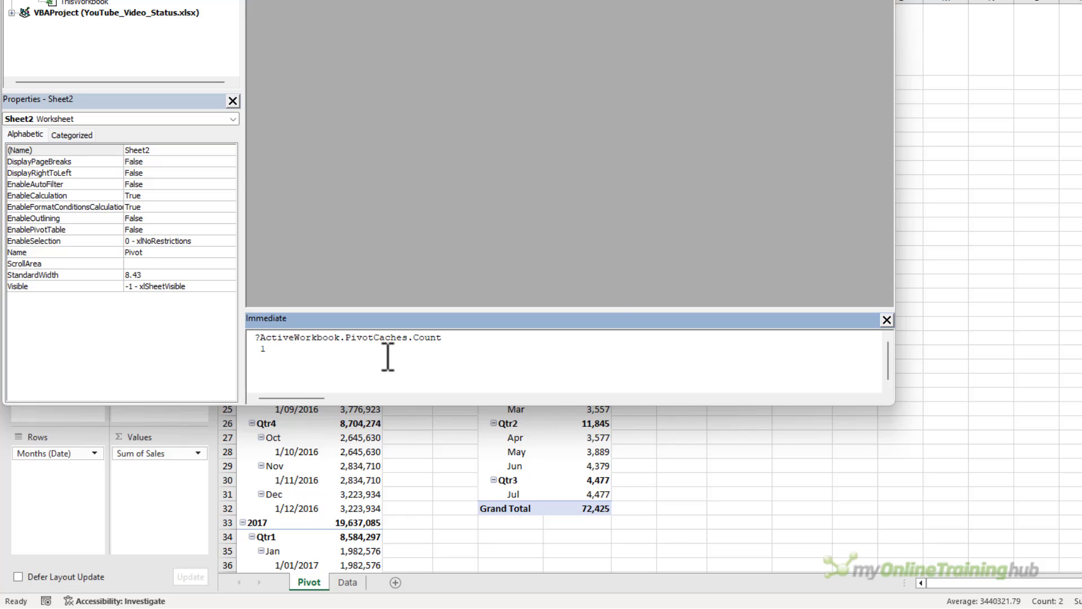
left_click(1058, 208)
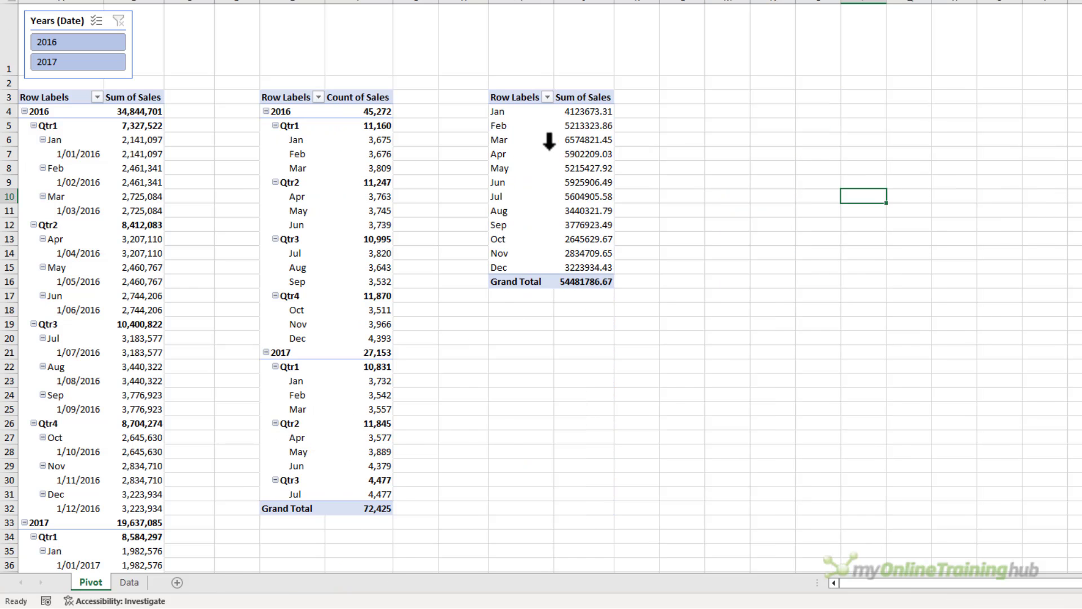
left_click(544, 151)
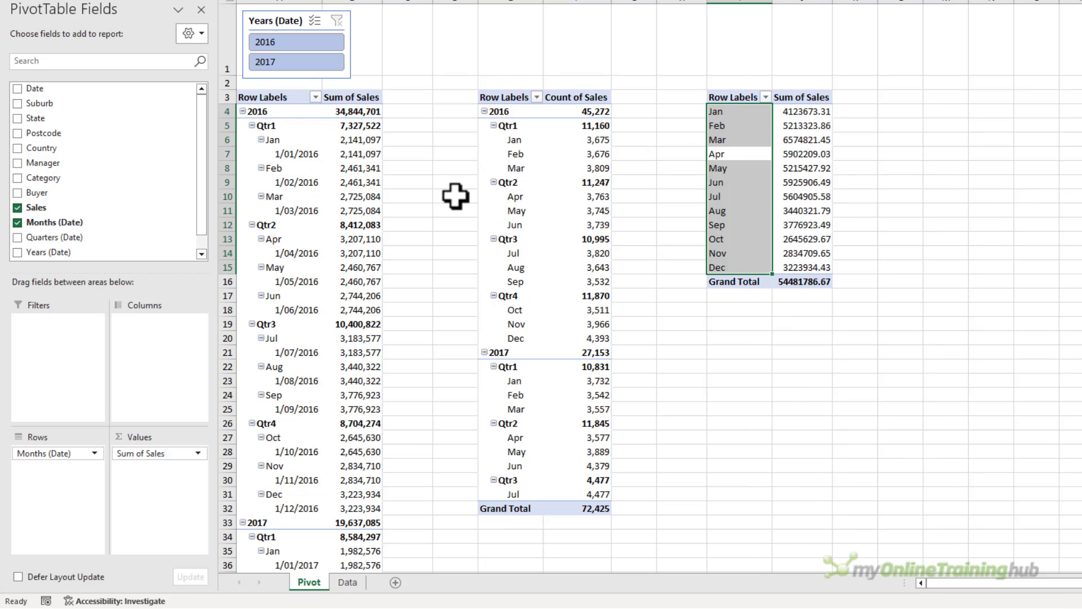
left_click(737, 181)
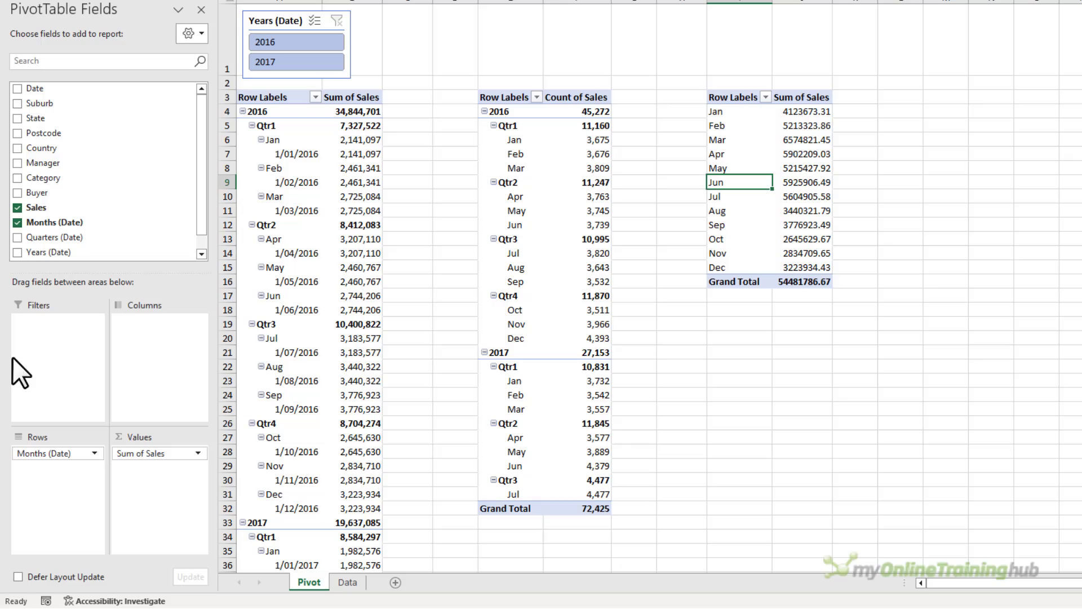
Select and delete all the source data on the Data sheet.
left_click(348, 582)
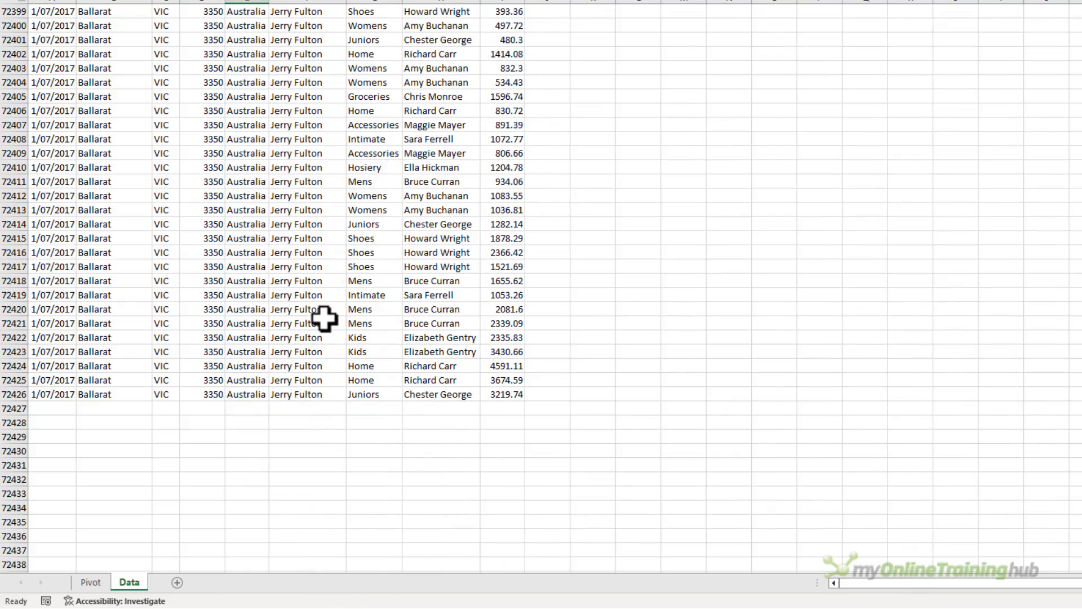
key("ctrl+Home")
key("ctrl+shift+Down")
key("ctrl+shift+Right")
key("ctrl+shift+Right")
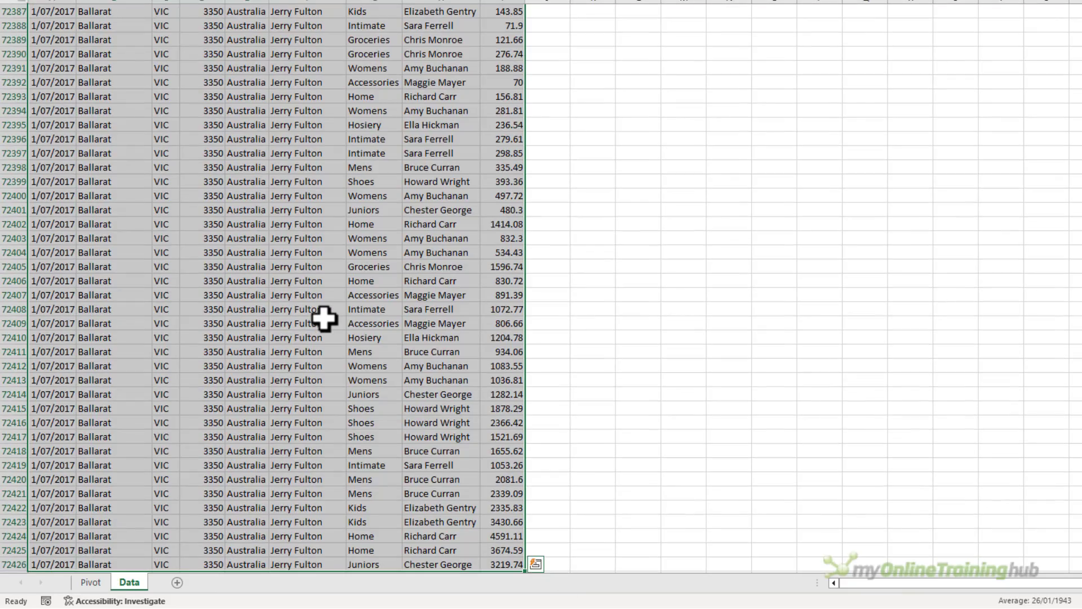
key("Delete")
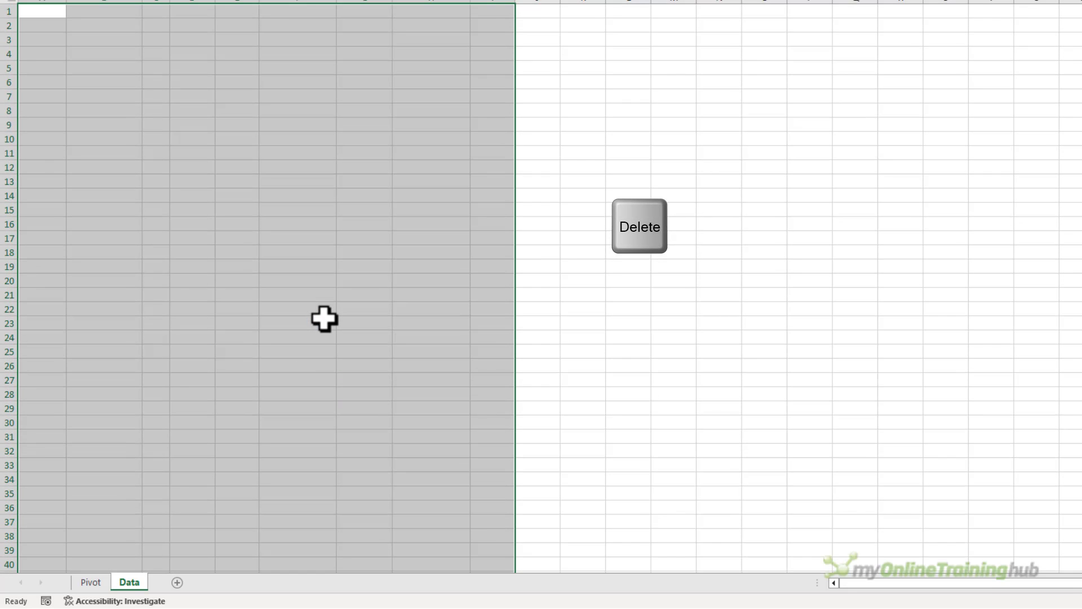
Remove Quarters (Date) from the Count of Sales pivot table's rows.
key("ctrl+Page_Up")
left_click(512, 183)
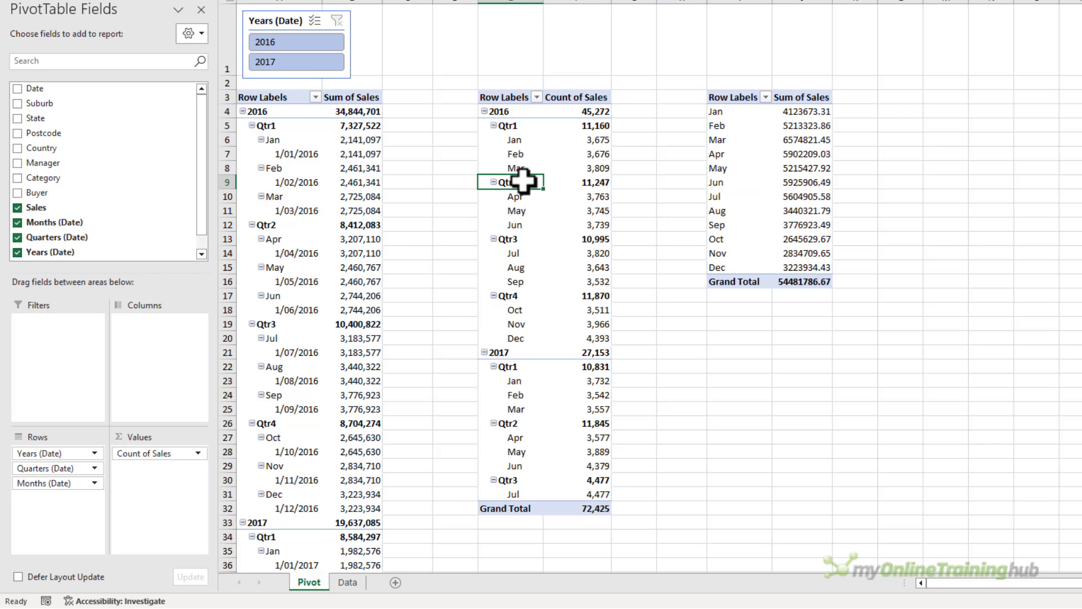
left_click_drag(73, 468, 515, 527)
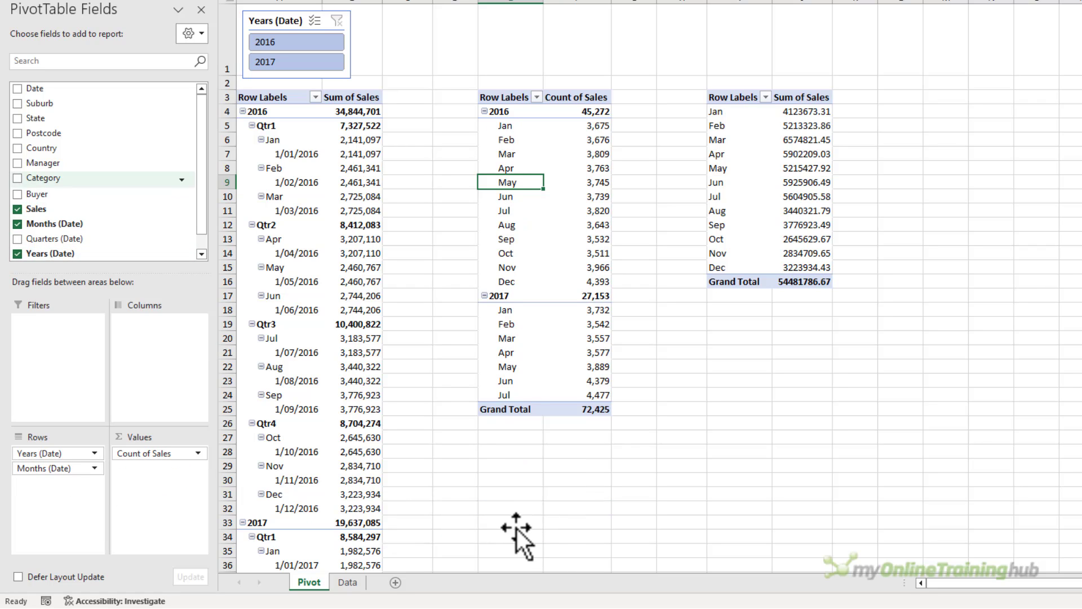
Add State to the third pivot table's columns.
left_click(754, 107)
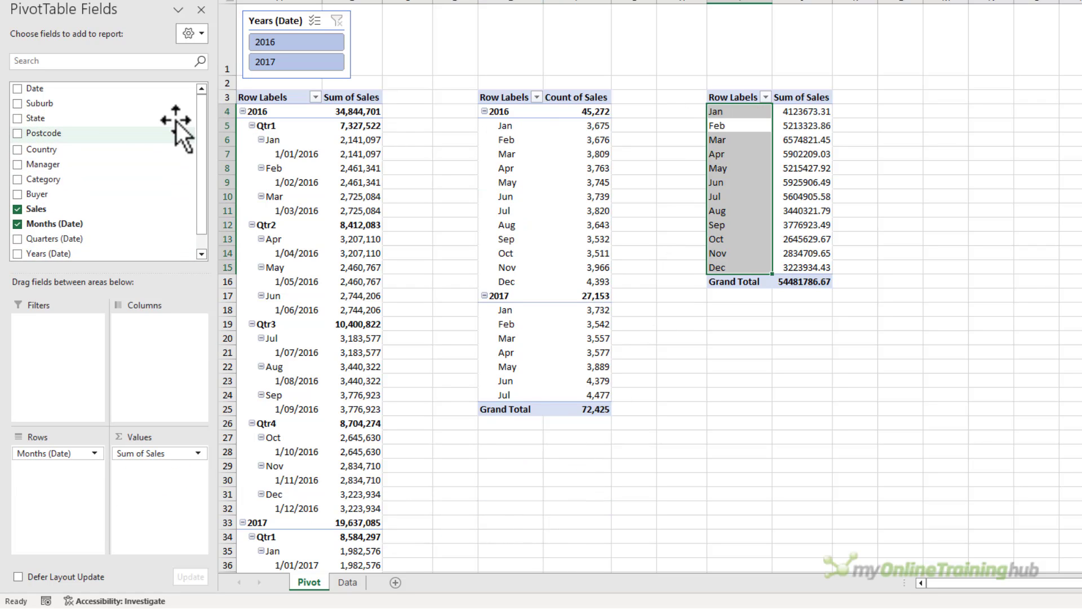
left_click_drag(177, 119, 150, 372)
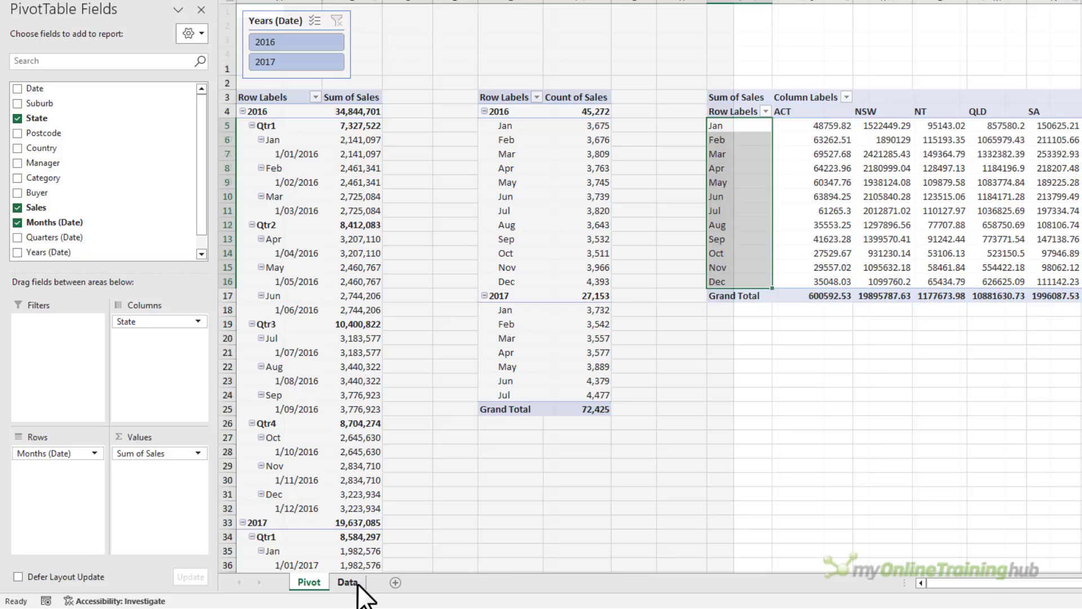
Check the contents of the Data sheet and return to the Pivot sheet.
left_click(349, 582)
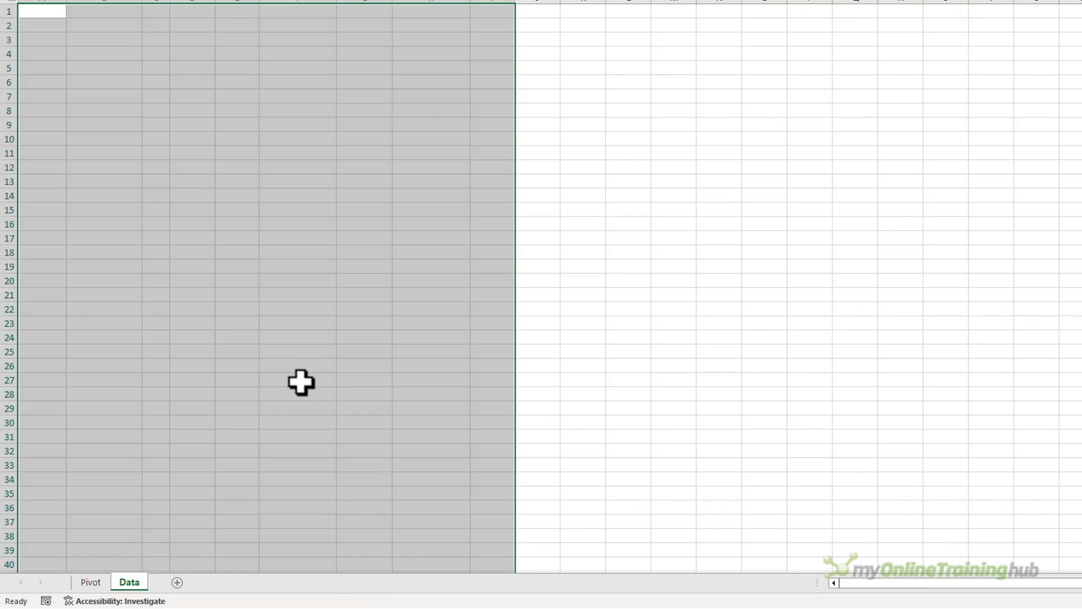
left_click(301, 381)
key("ctrl+Page_Up")
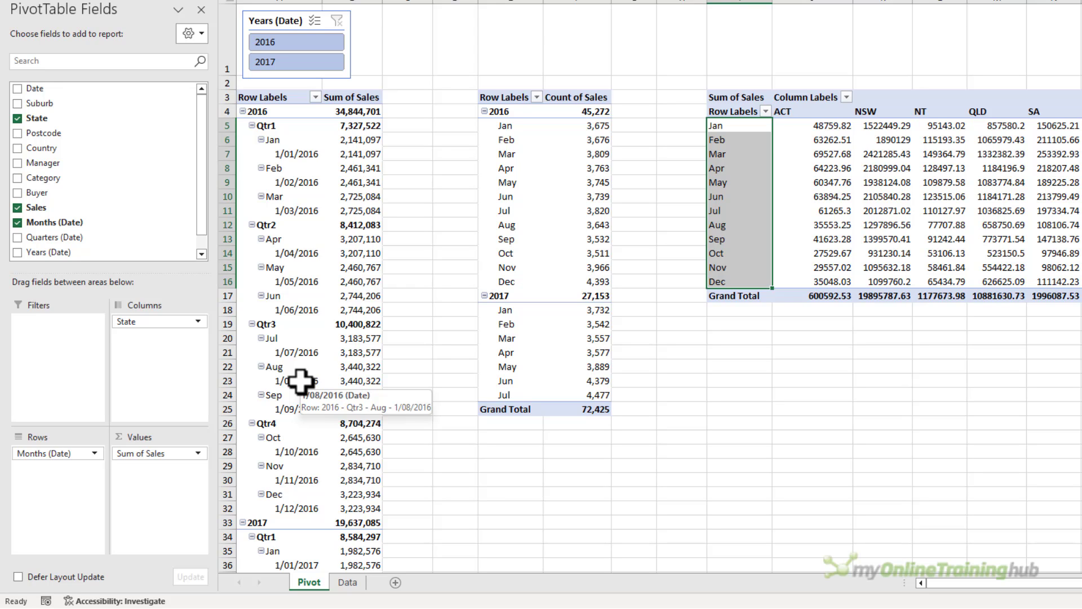
Drill into the Count of Sales grand total to extract the cached source data to a new sheet.
left_click(572, 409)
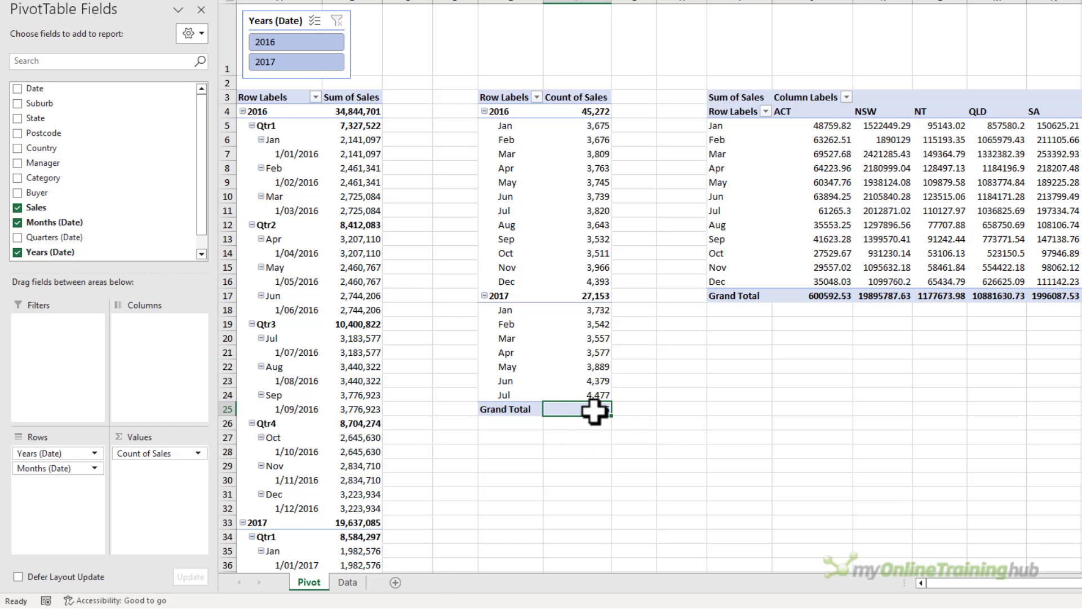
double_click(589, 409)
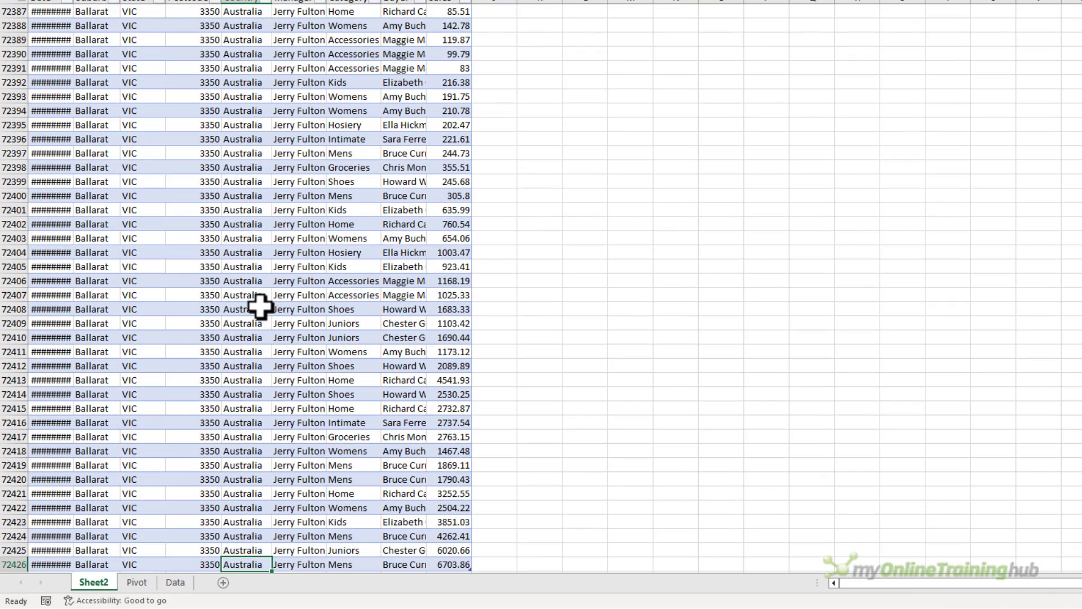
scroll(260, 305, "down", 1)
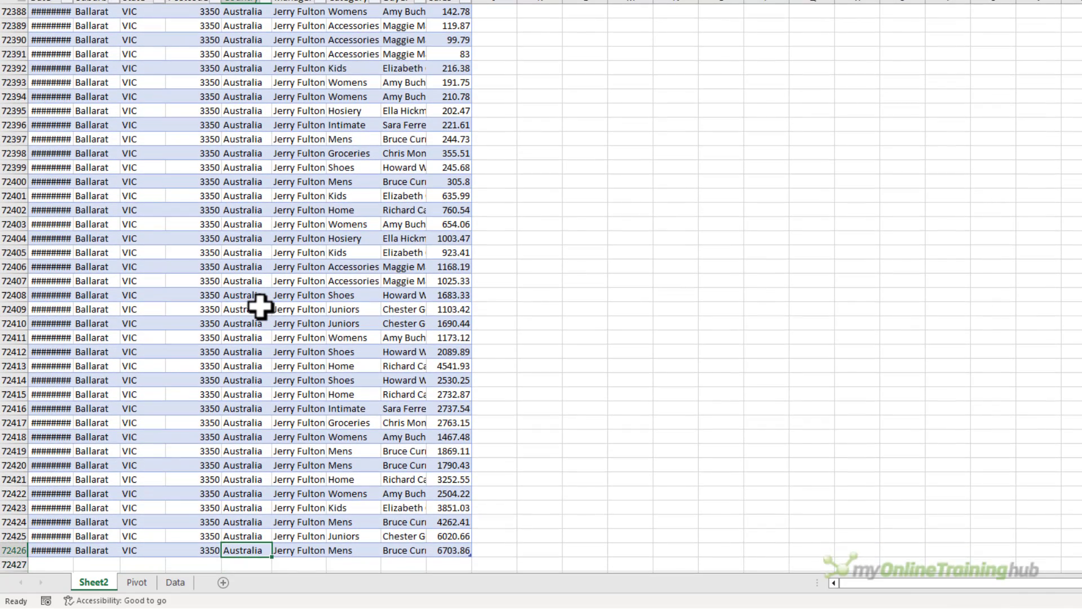
key("ctrl+Page_Down")
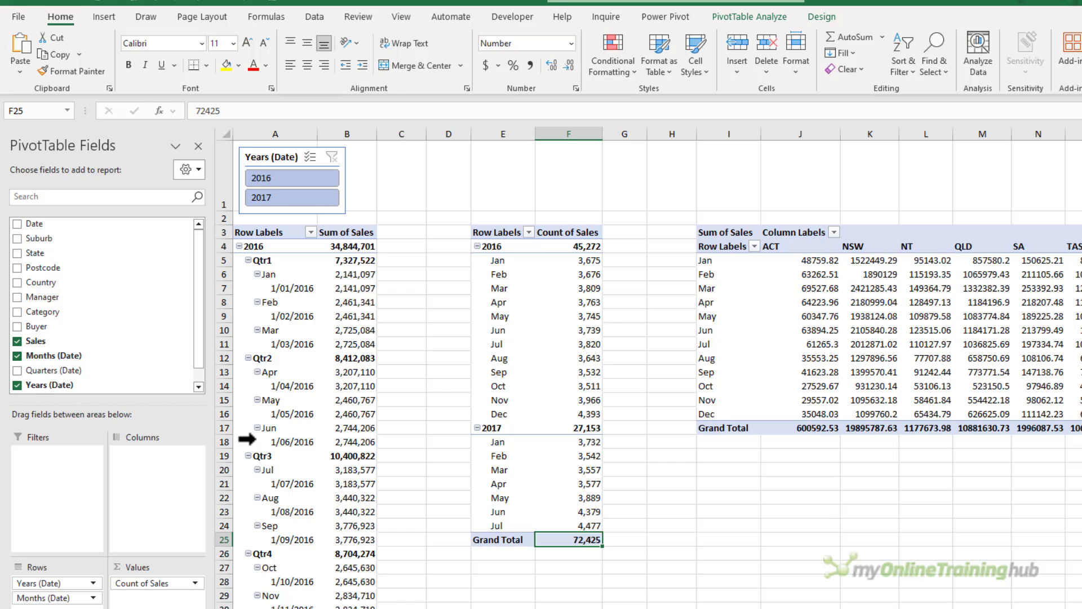
Get data from the Excel workbook pivot_cache_data.xlsx, choosing Sheet1, and open it in Power Query.
left_click(313, 16)
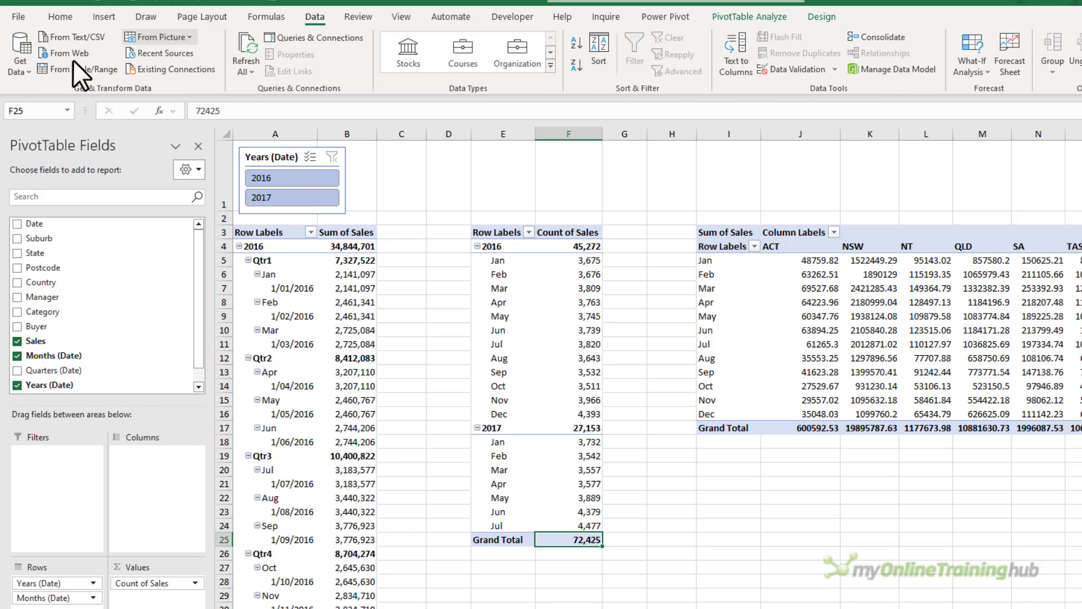
left_click(21, 70)
mouse_move(80, 93)
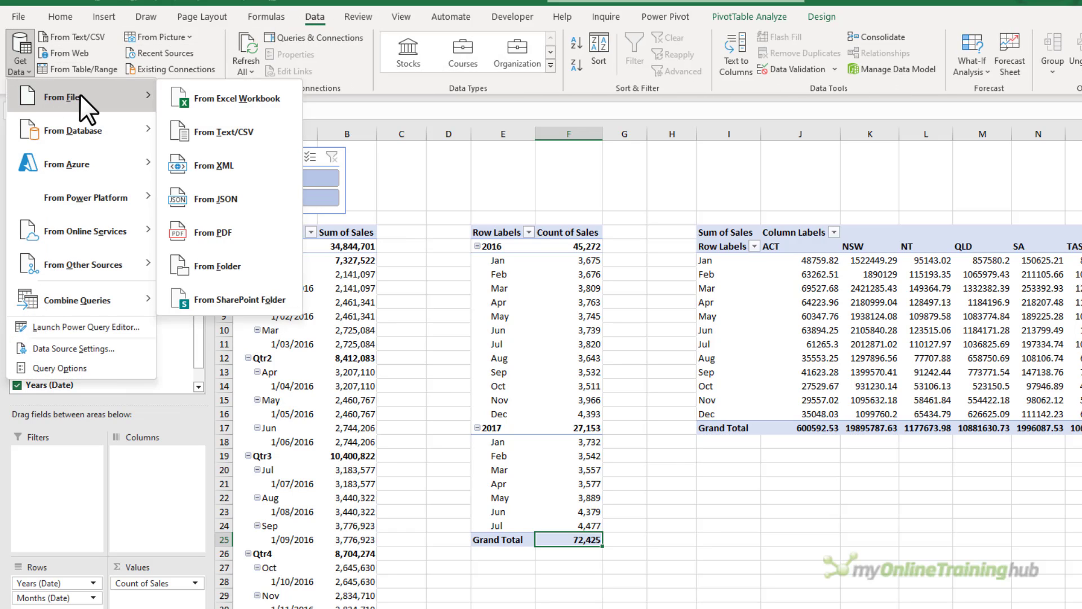
left_click(272, 101)
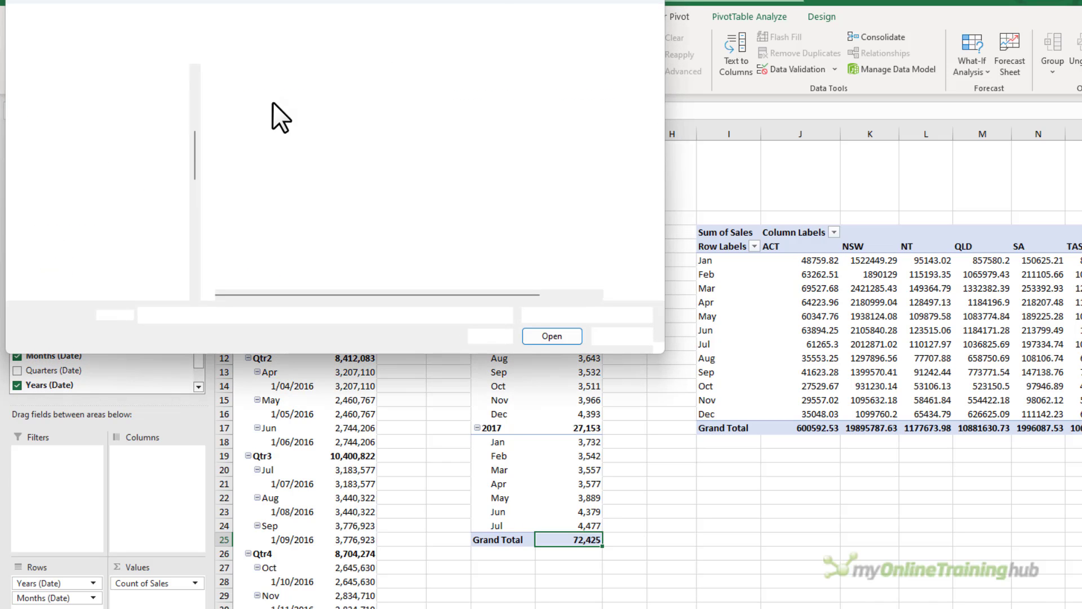
double_click(286, 94)
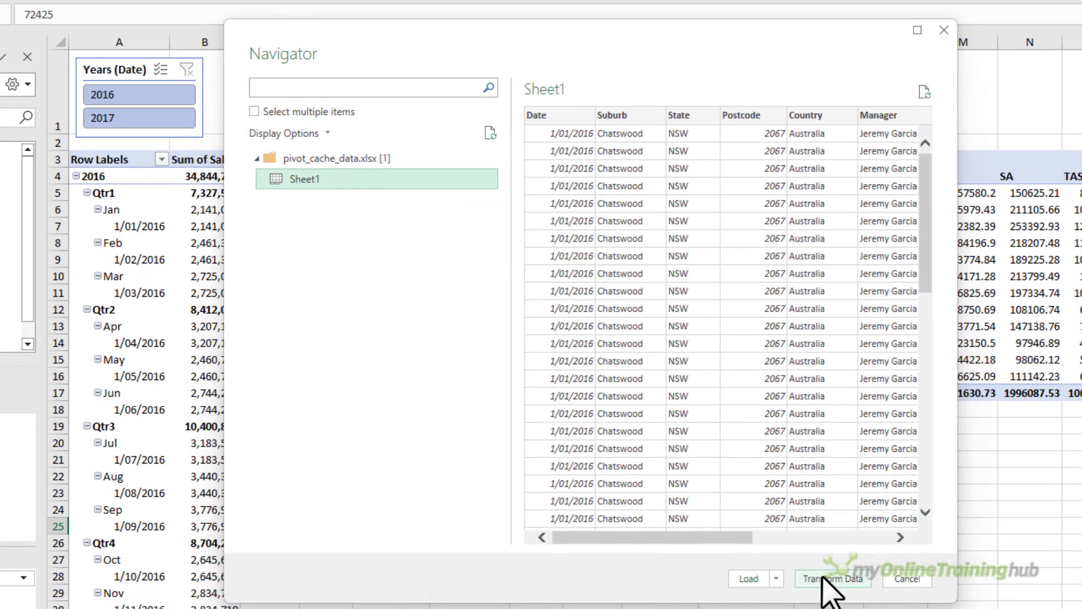
left_click(823, 577)
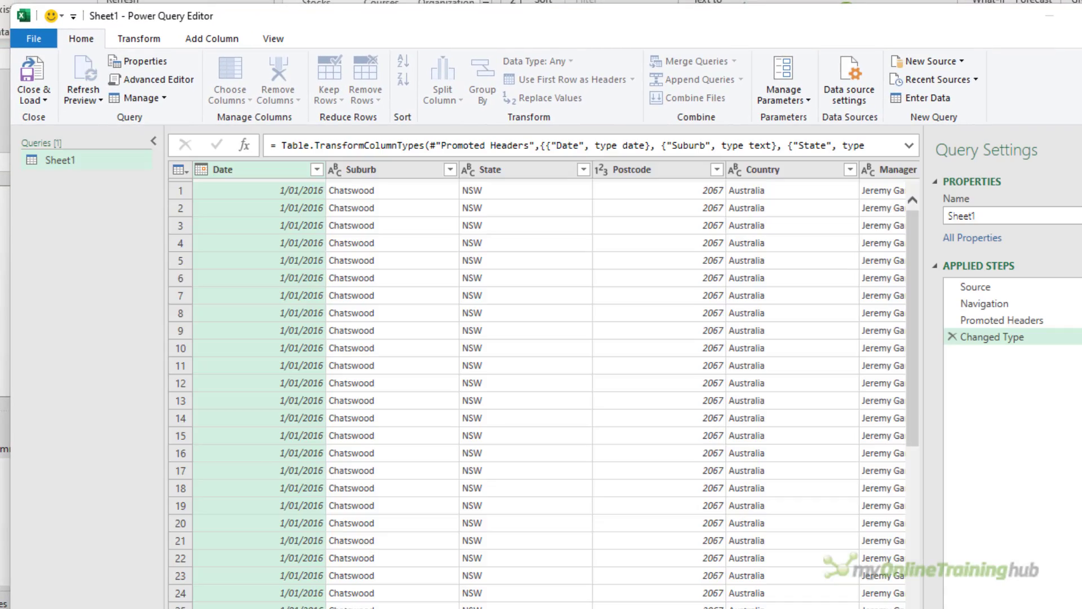
Filter the State column to exclude NSW.
left_click(583, 169)
left_click(366, 361)
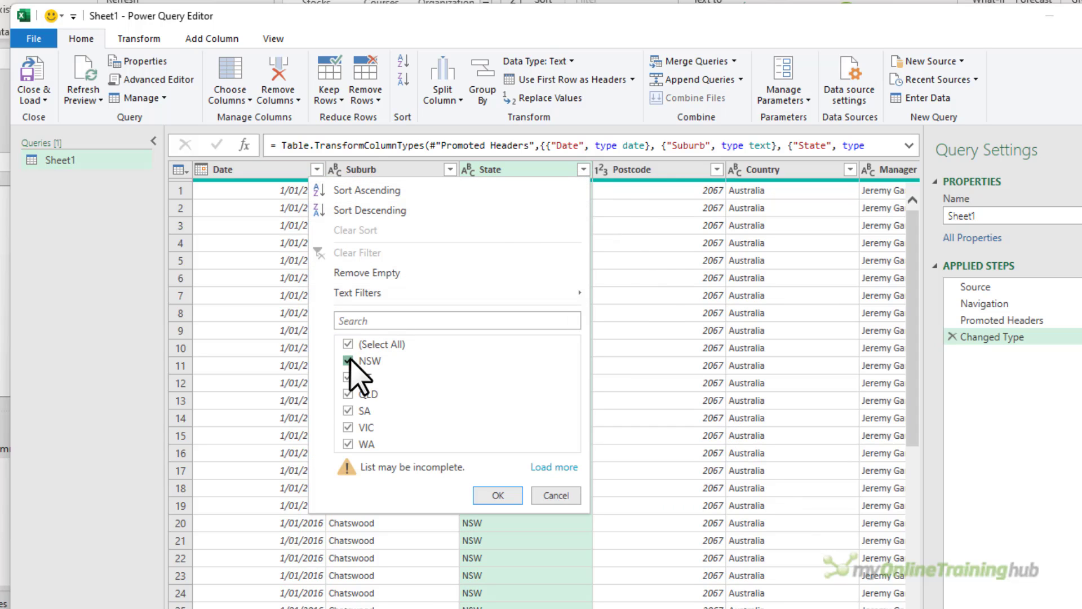
left_click(497, 496)
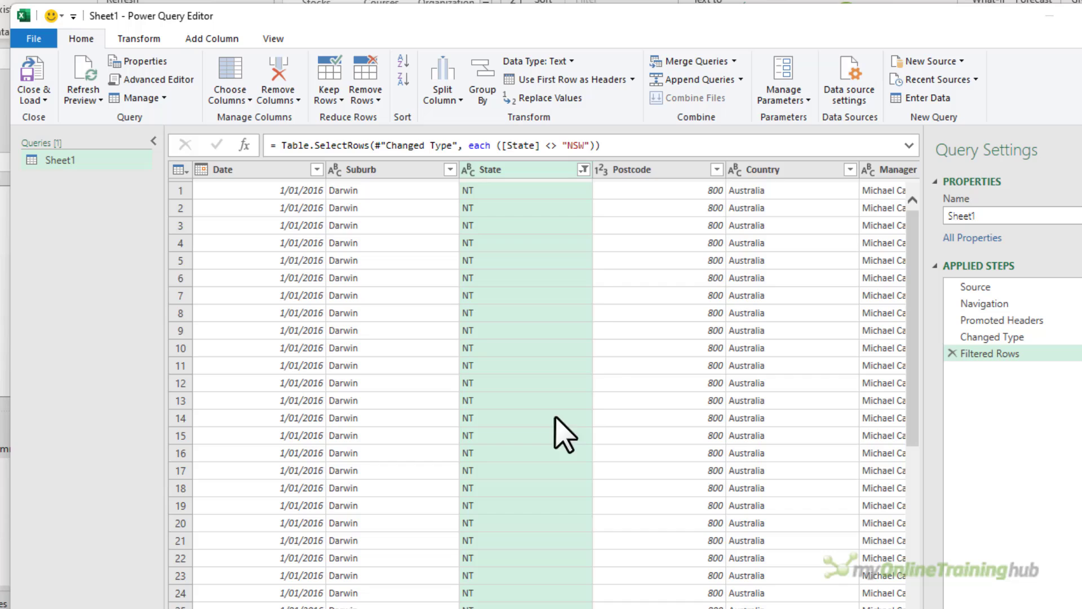
Remove the Country column from the query.
left_click(749, 170)
key("Delete")
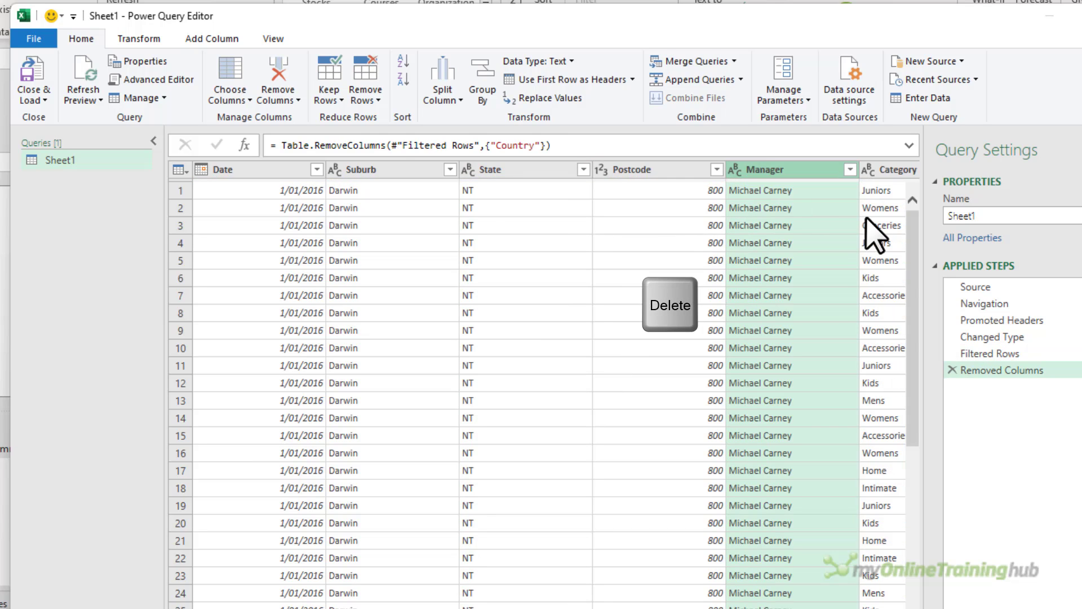
Close and load the query as a PivotTable Report on a new worksheet.
left_click(35, 99)
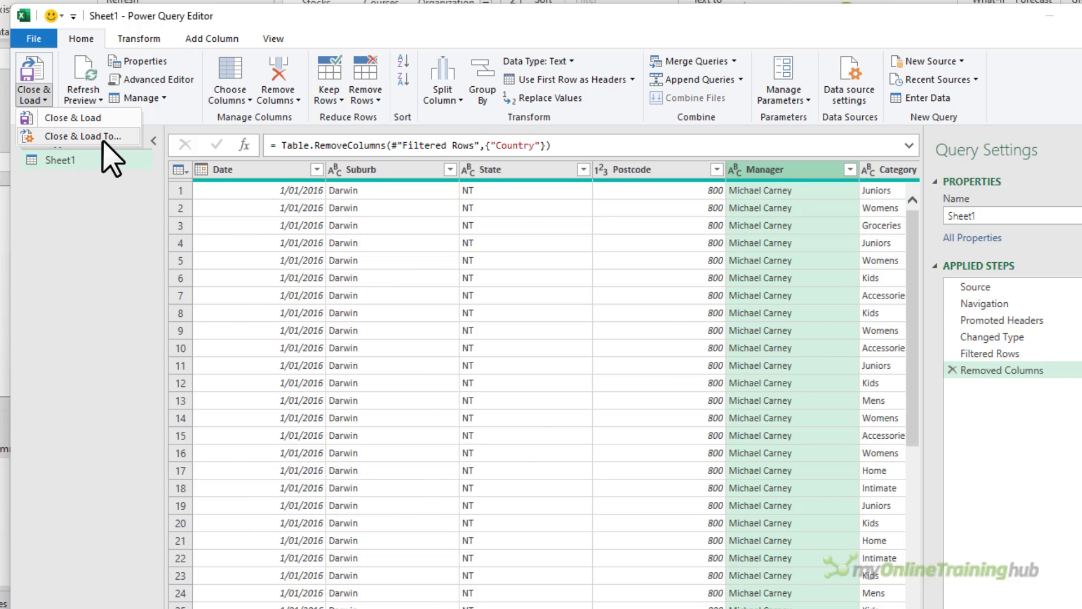
left_click(103, 140)
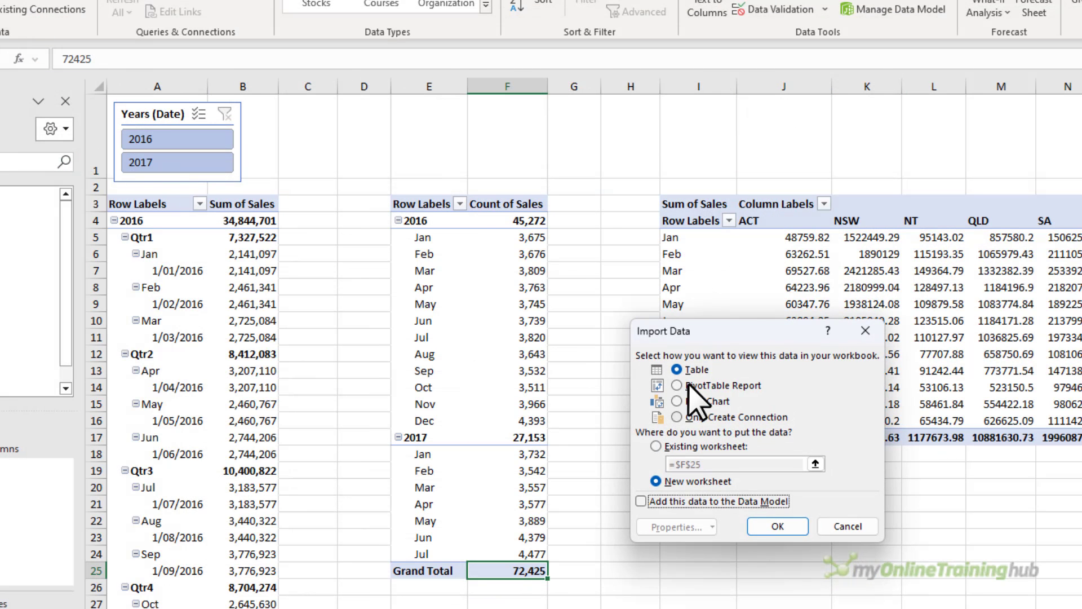
left_click(686, 384)
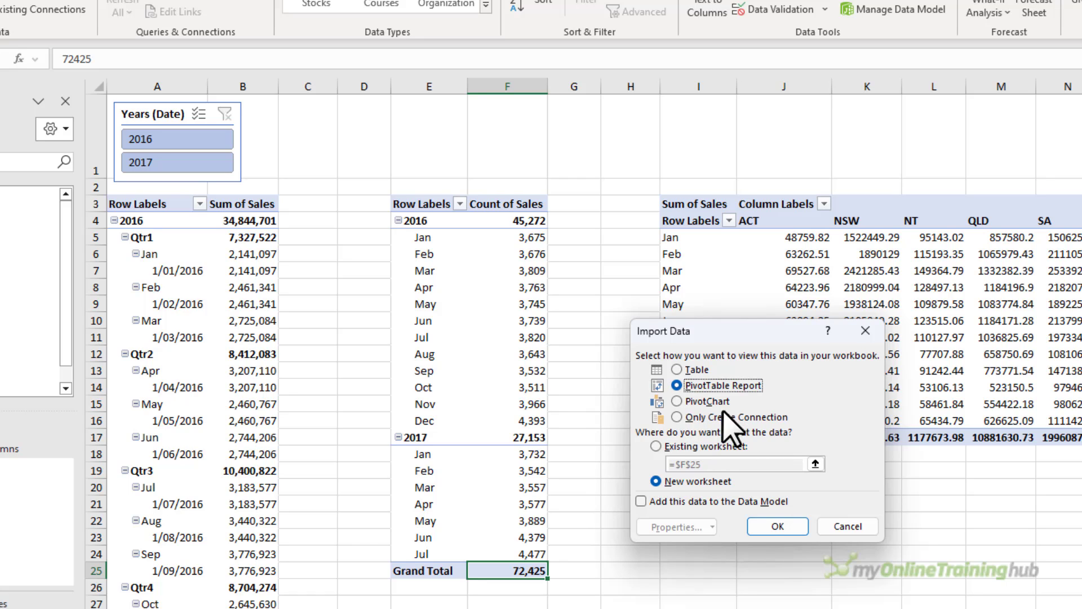
left_click(758, 528)
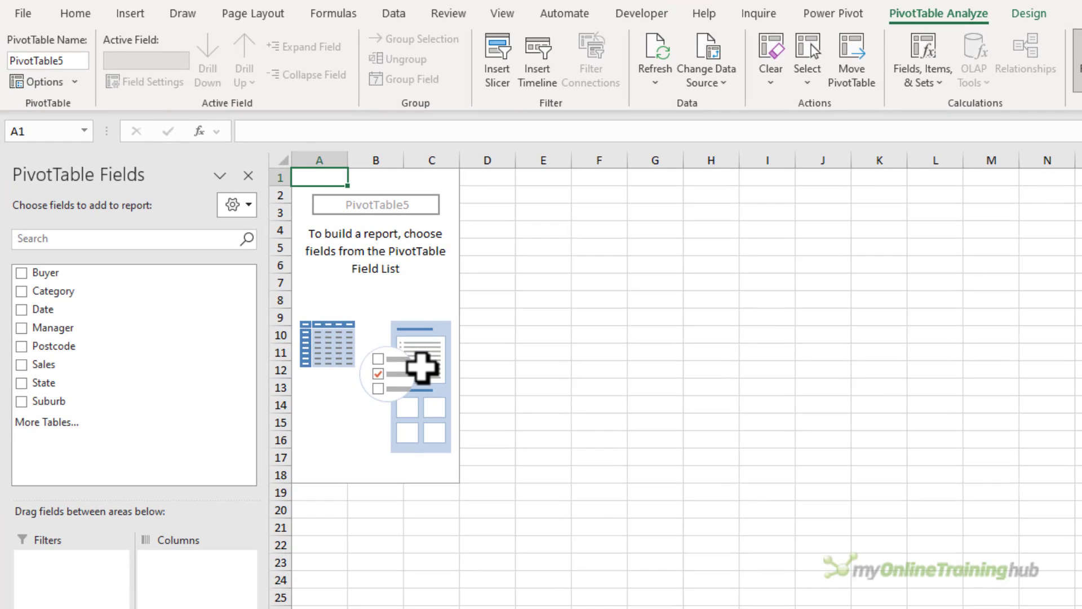
Add State and Sales to the new pivot table.
left_click(21, 383)
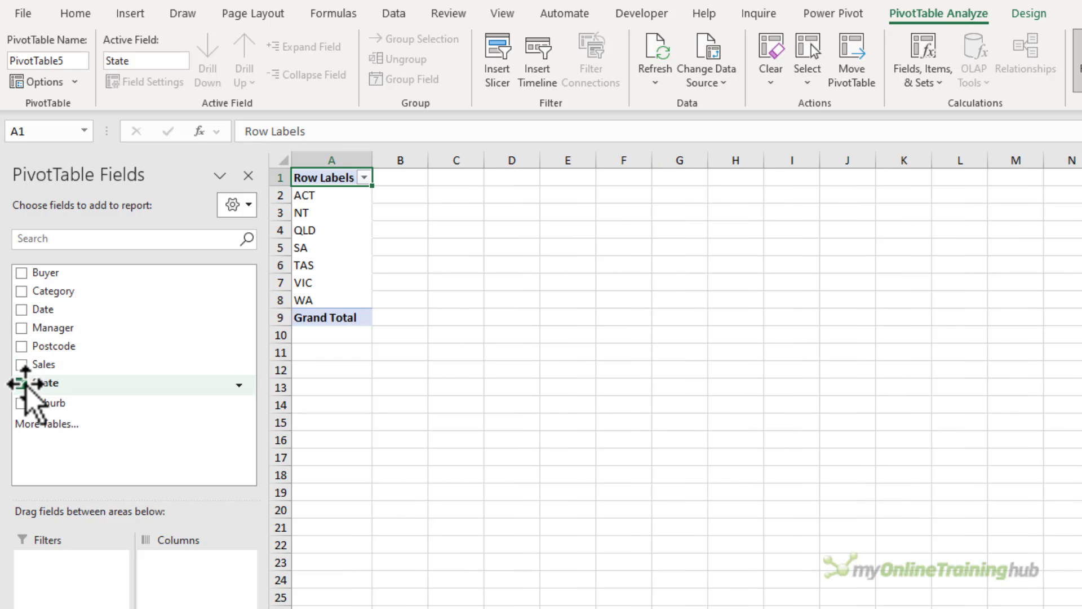
left_click(21, 364)
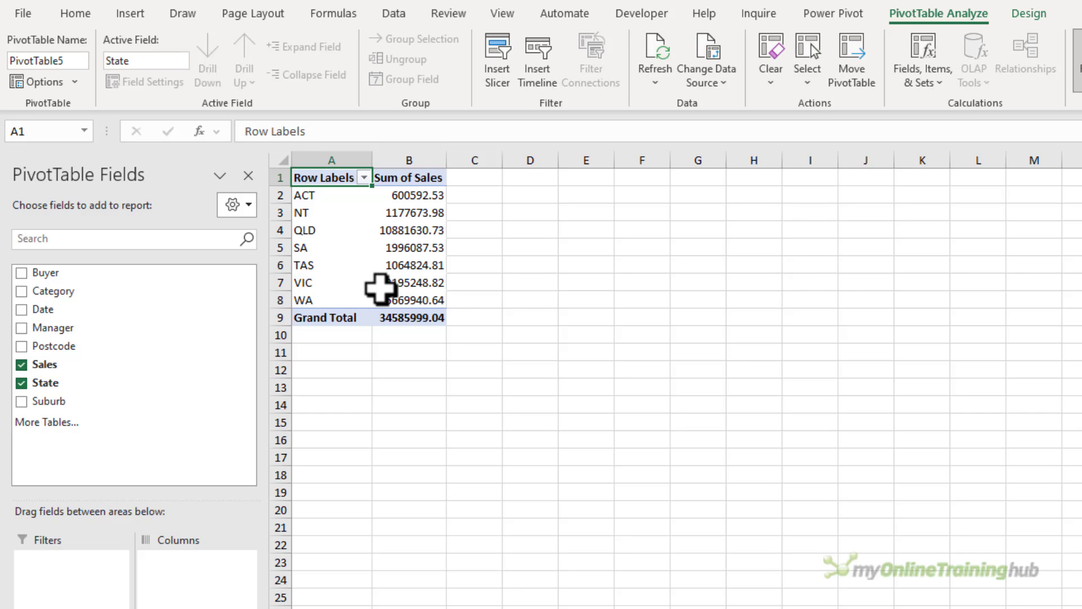
mouse_move(380, 288)
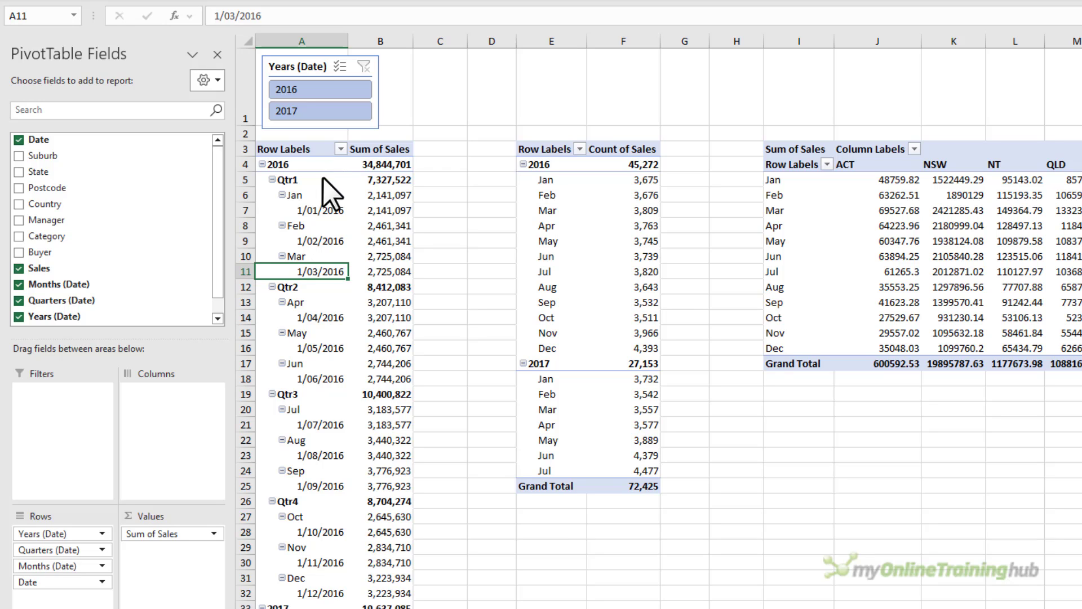
In the first pivot table's options, turn off saving source data with the file and turn on refreshing data when opening.
right_click(309, 213)
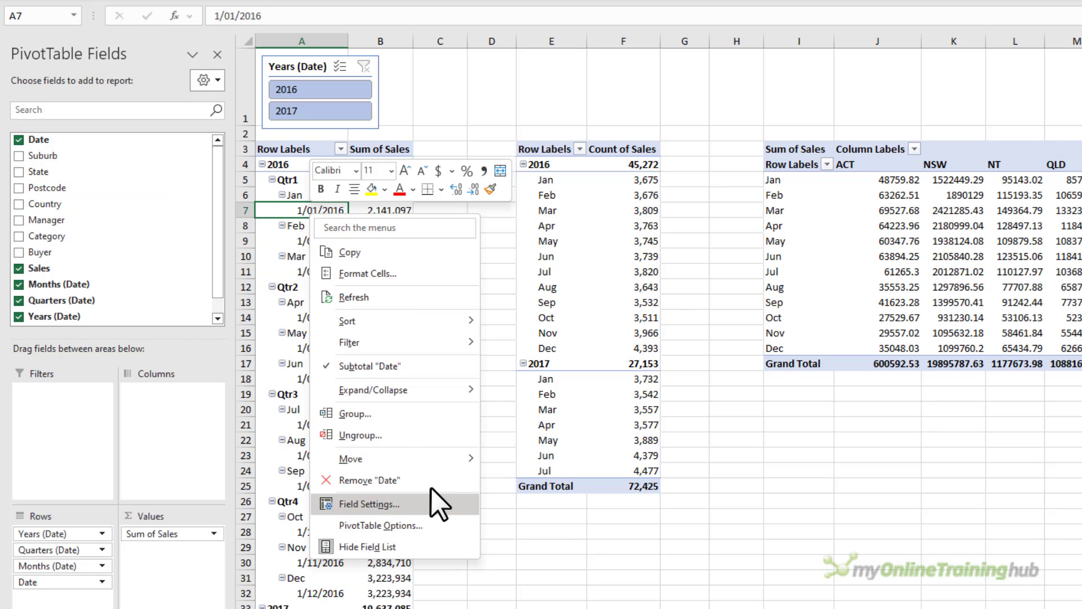
left_click(445, 521)
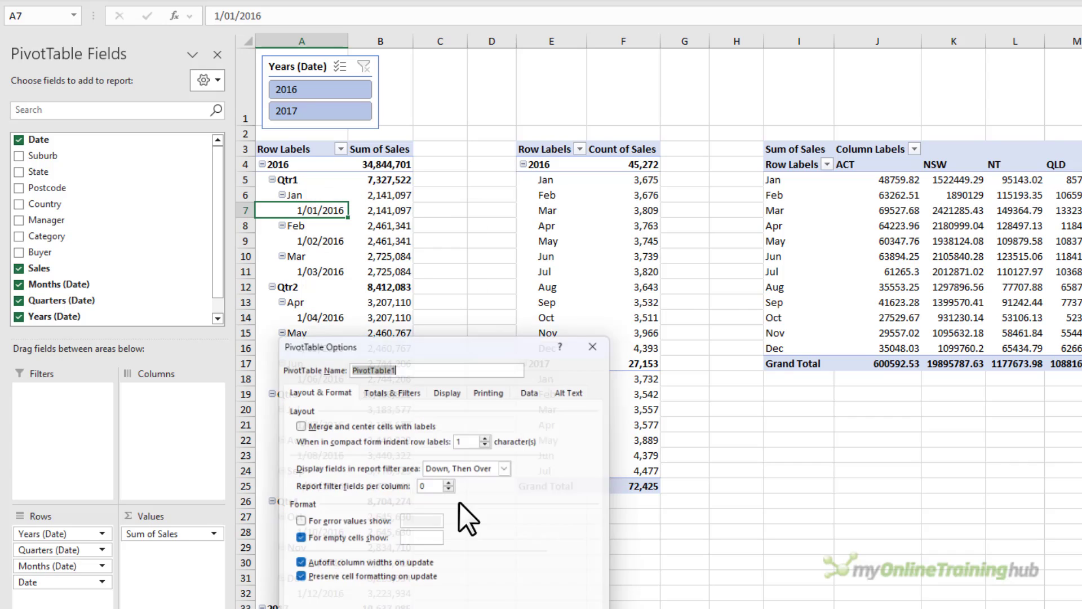
left_click(536, 387)
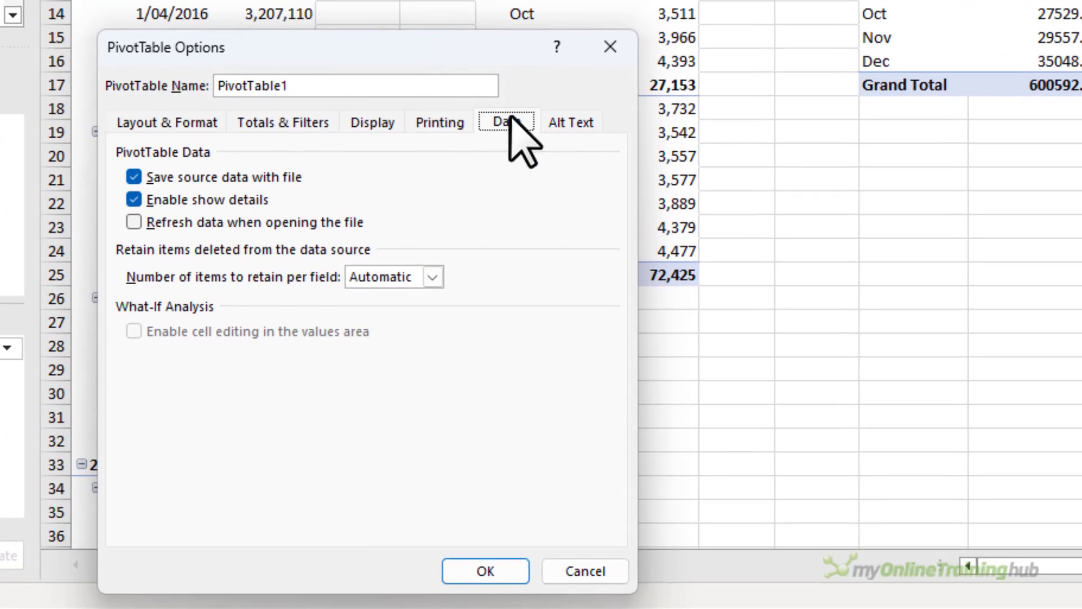
left_click(149, 176)
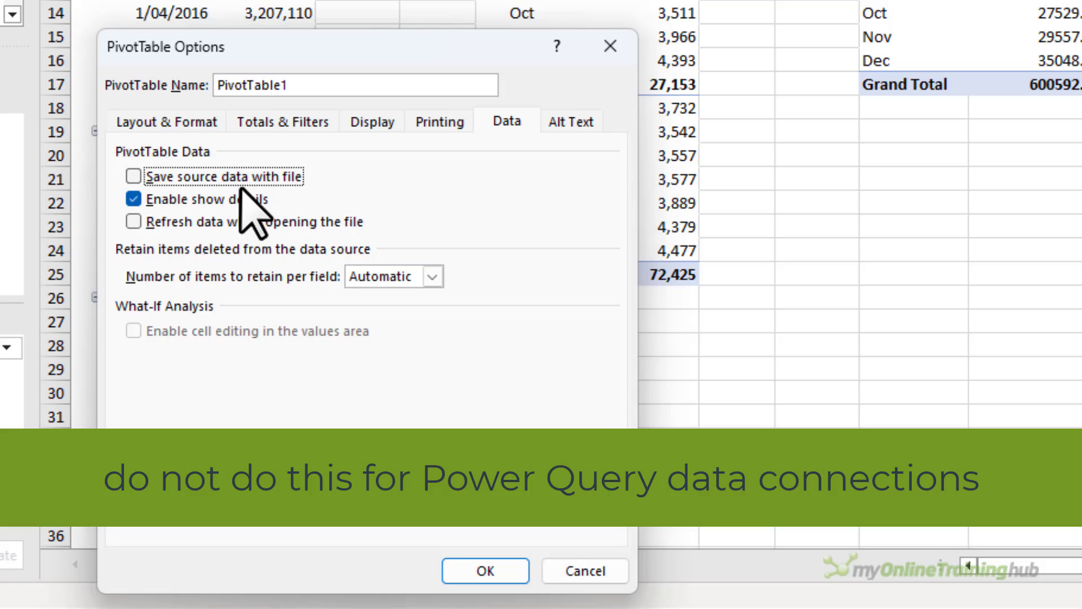
left_click(133, 221)
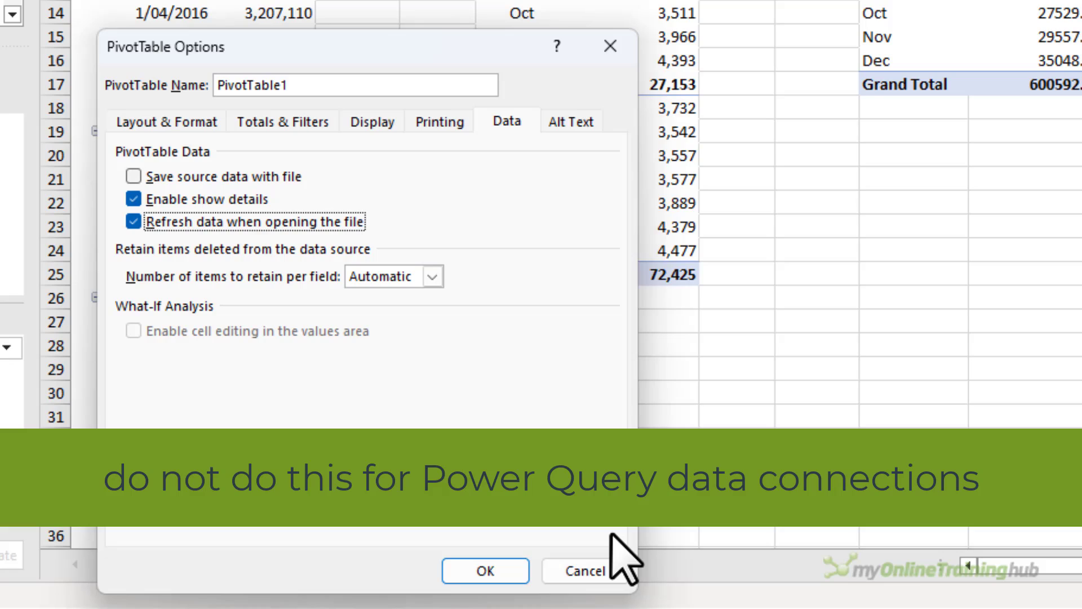
left_click(594, 572)
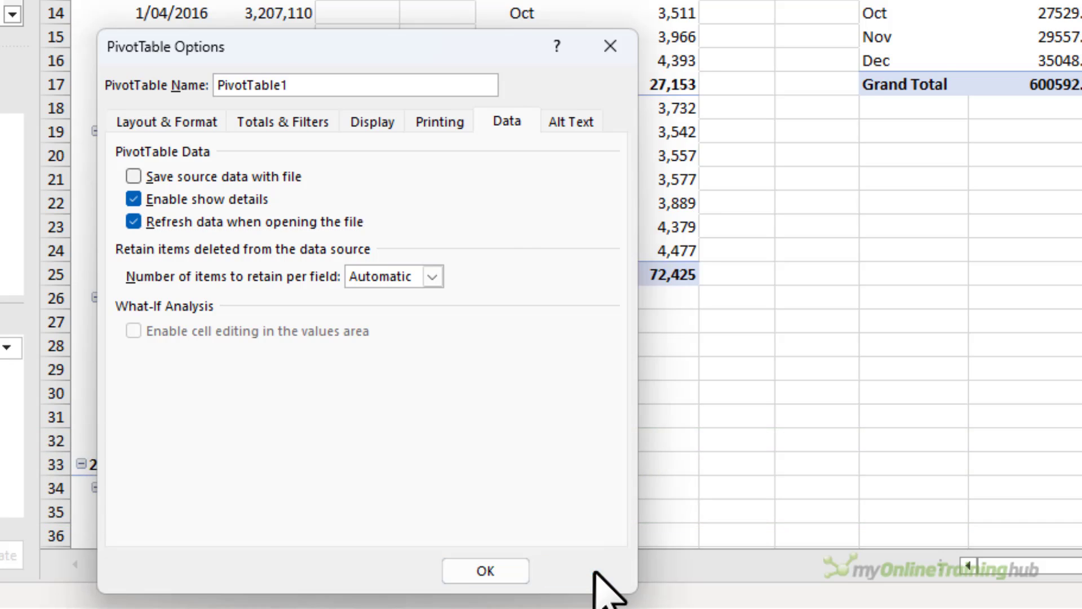